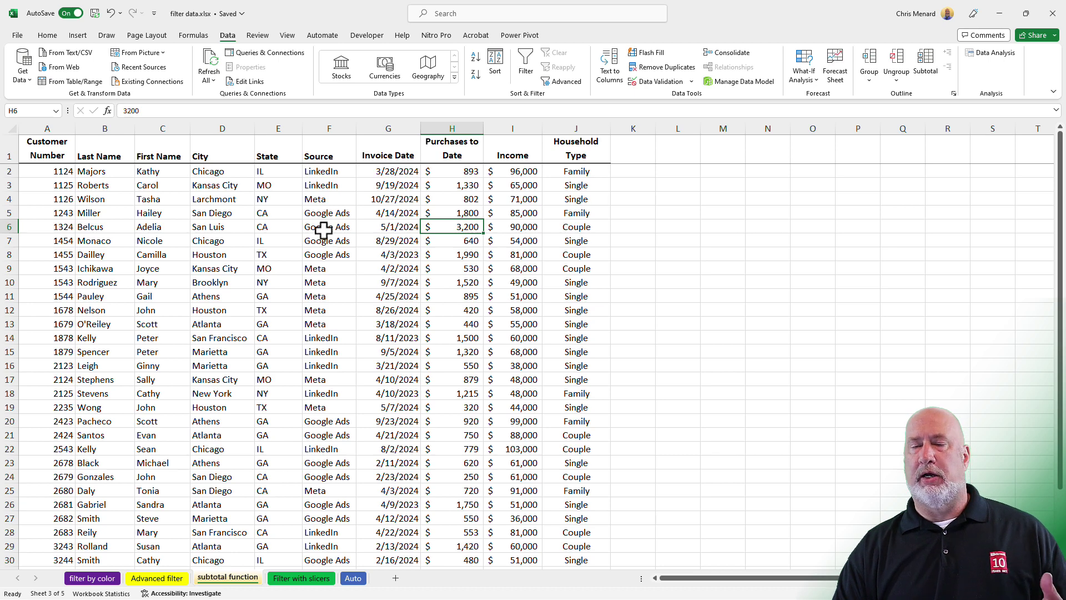
# Step: Turn on filtering for the customer table and filter State to CA only, showing six rows
pyautogui.click(314, 201)
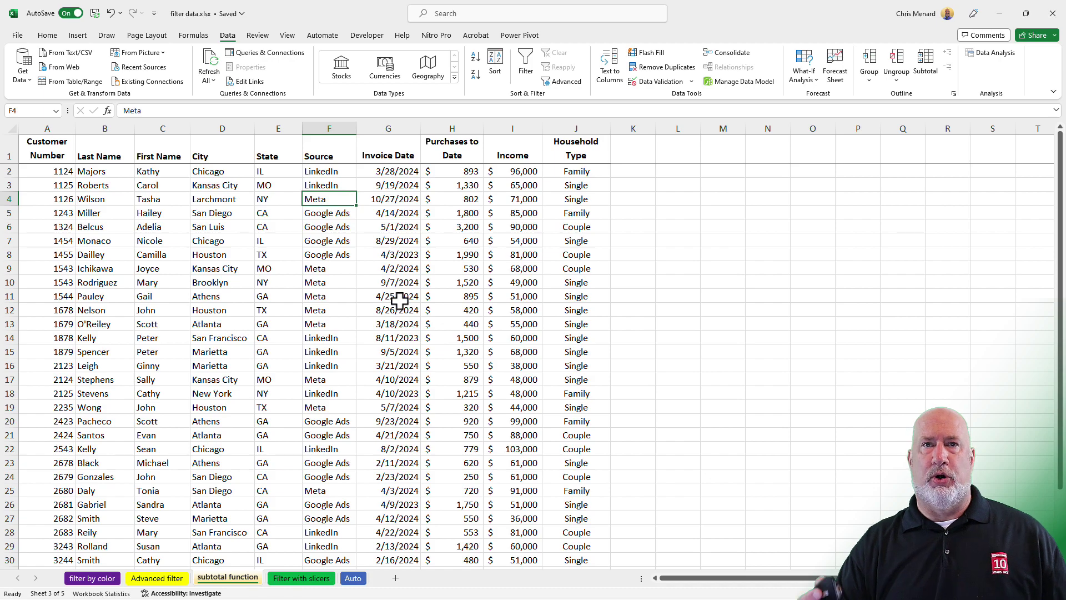
pyautogui.scroll(-5, 401, 301)
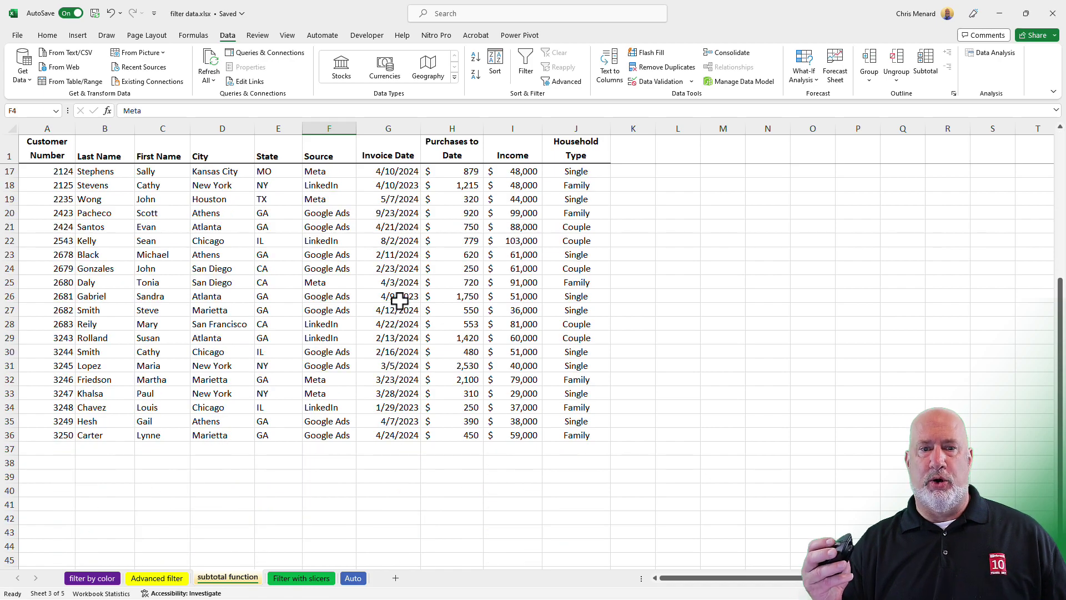
pyautogui.scroll(5, 399, 300)
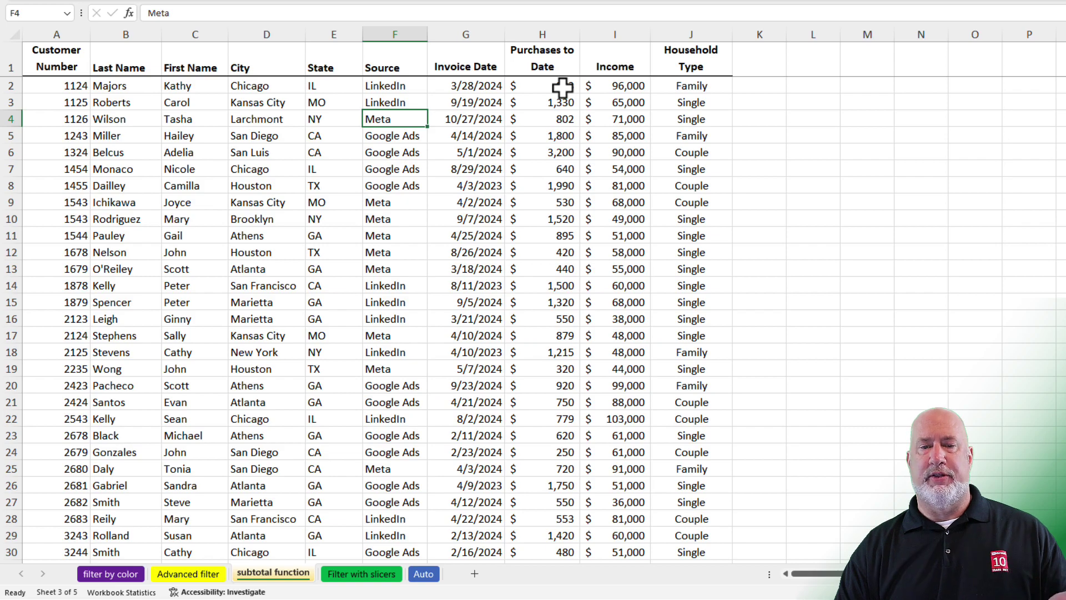
pyautogui.click(563, 87)
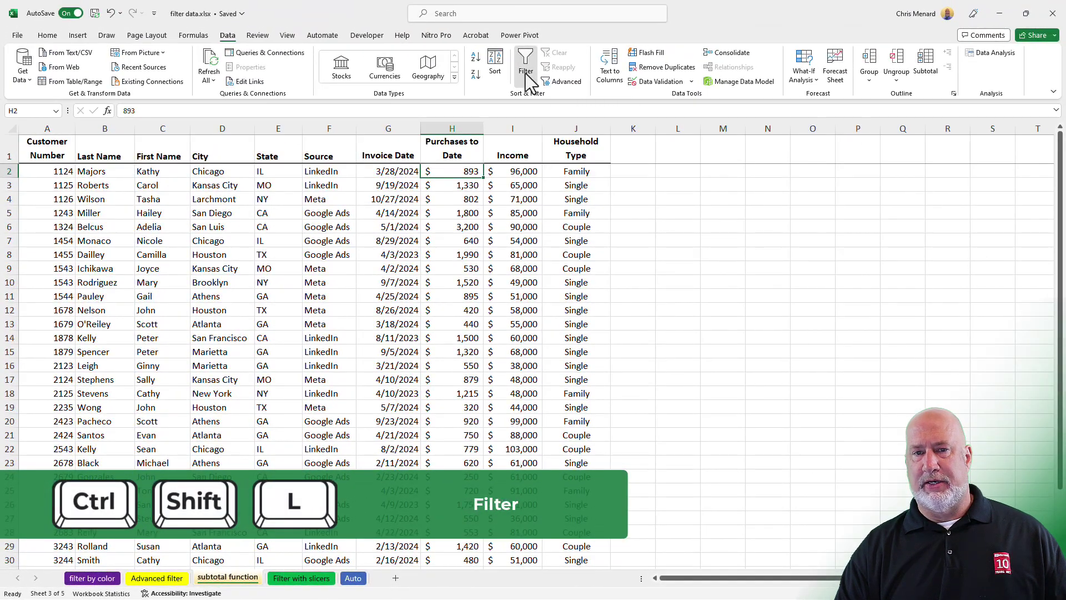
pyautogui.click(526, 73)
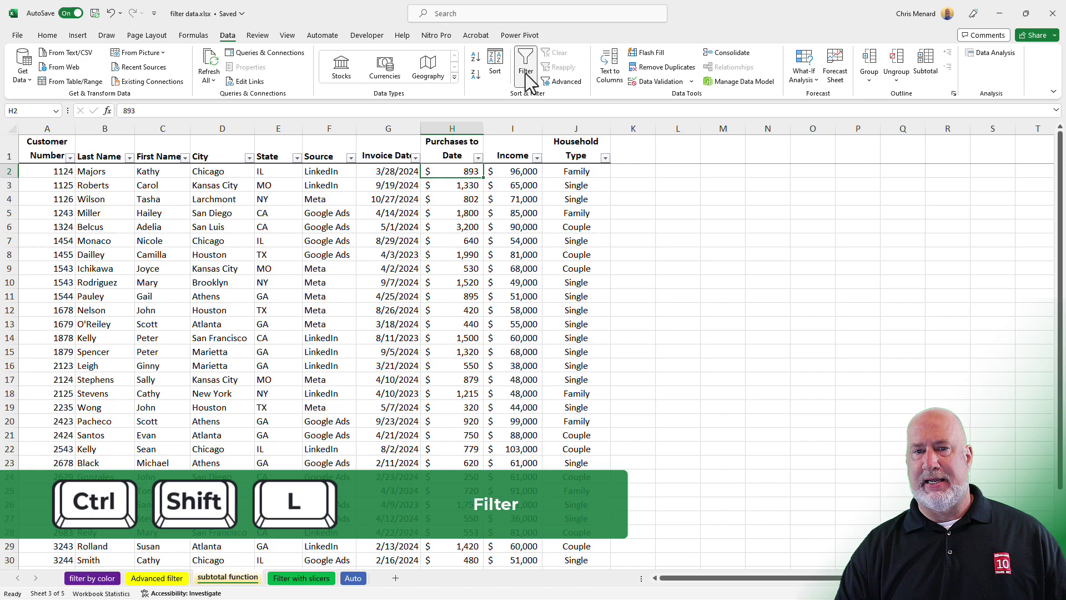
pyautogui.click(296, 158)
pyautogui.click(192, 295)
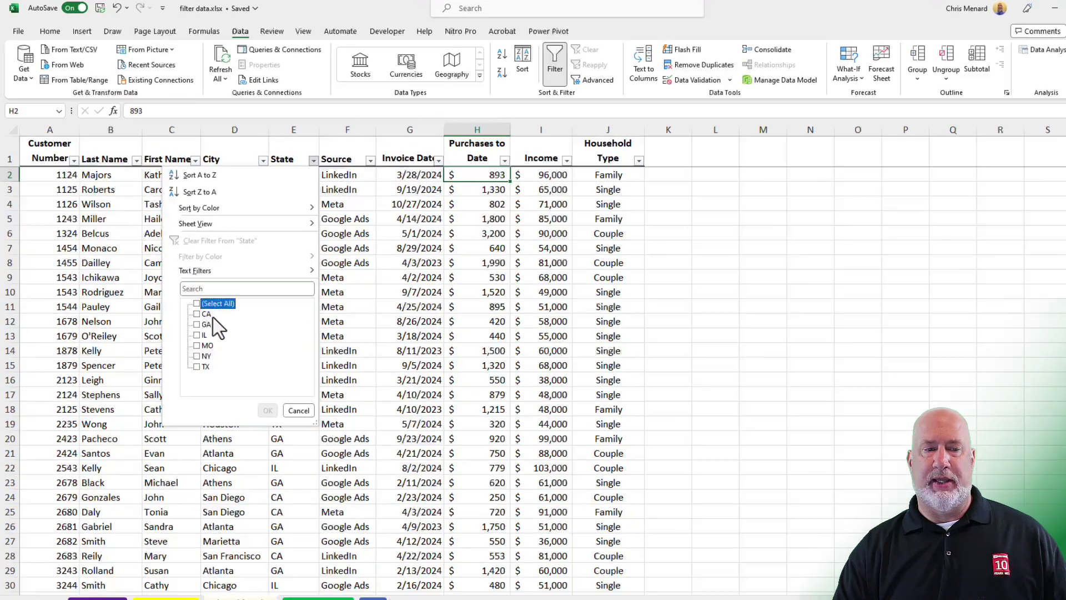
pyautogui.click(188, 303)
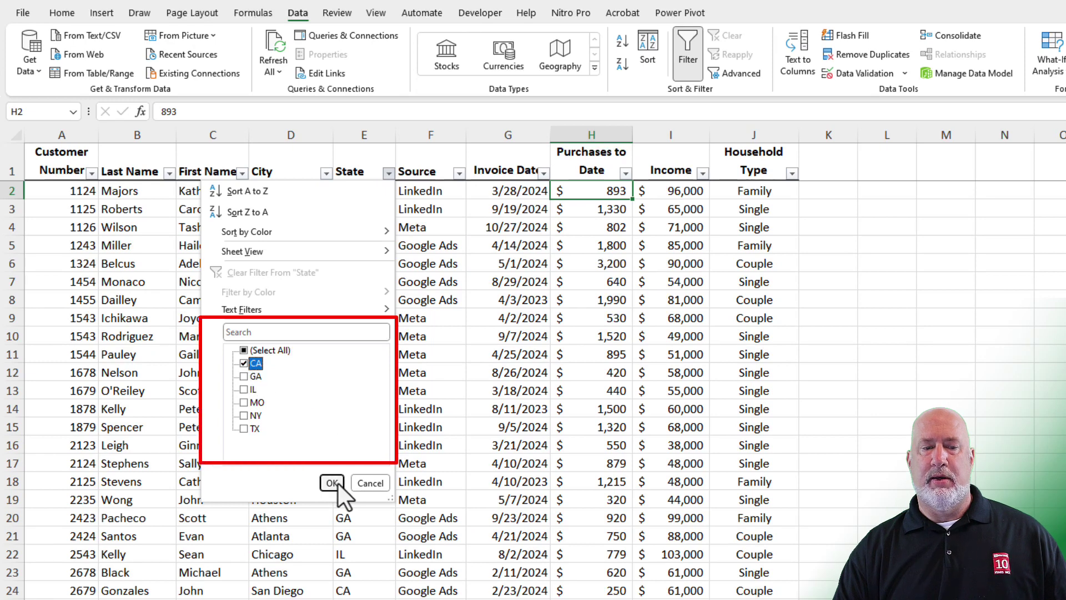
pyautogui.click(332, 483)
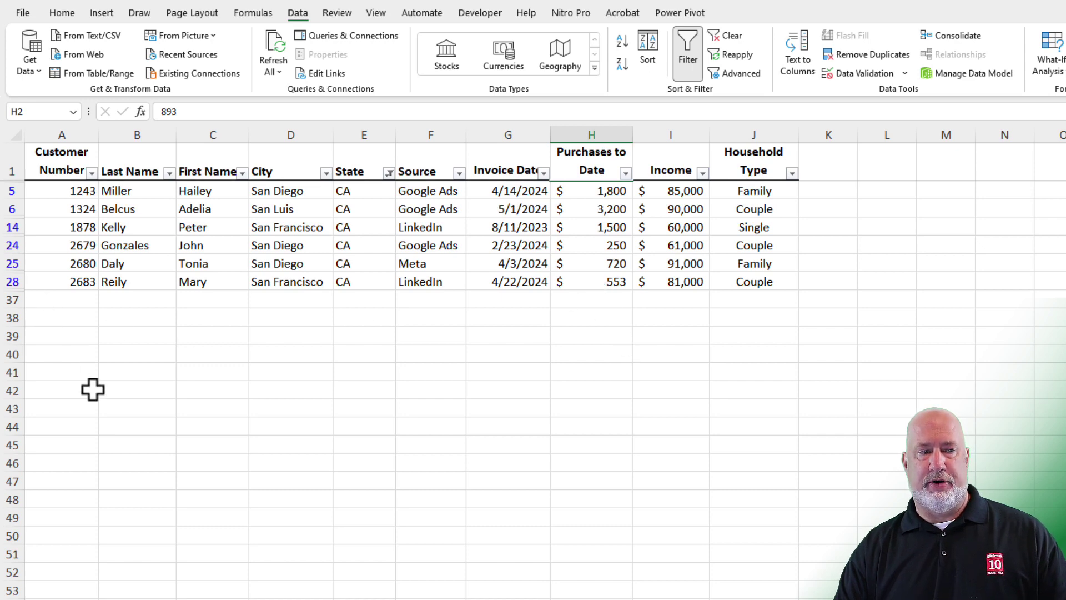
# Step: Label G40 'Average' and enter =AVERAGE(H5:H28) in H40, returning $1,005
pyautogui.click(491, 358)
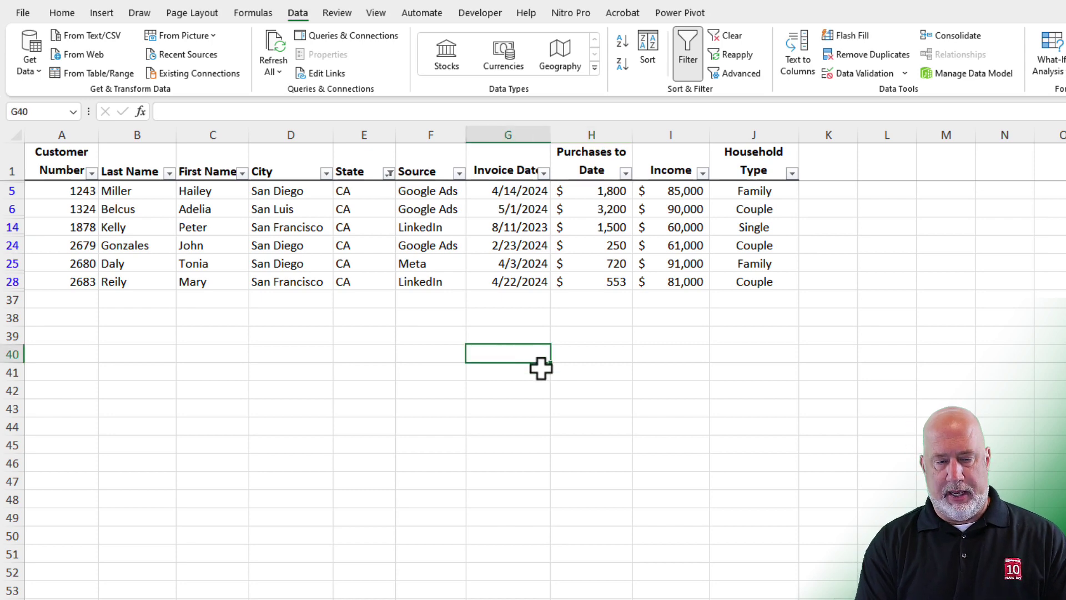
pyautogui.write('Average')
pyautogui.press('Tab')
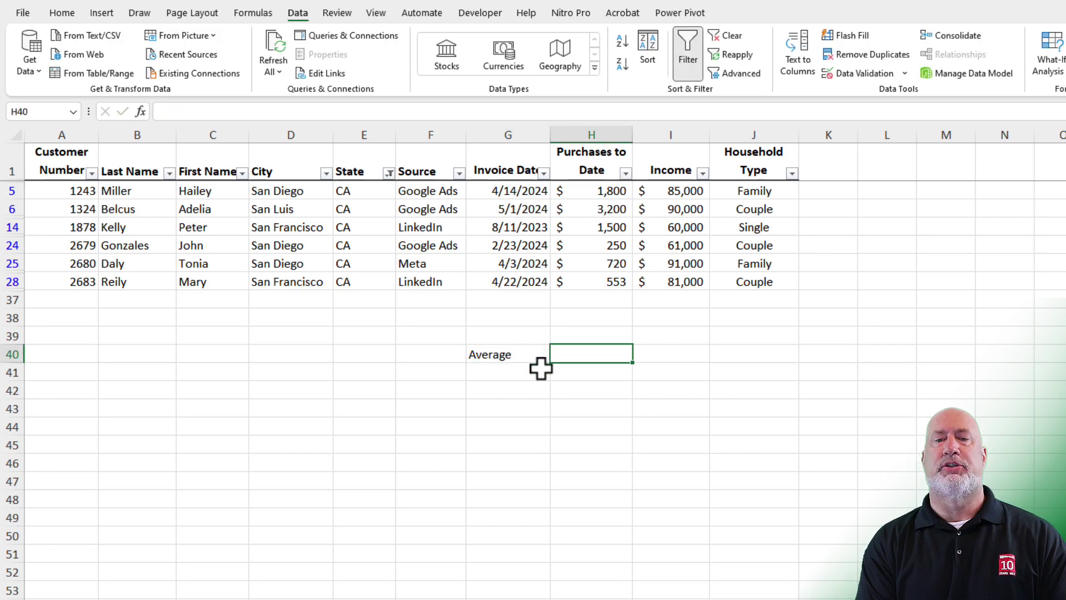
pyautogui.write('=averag')
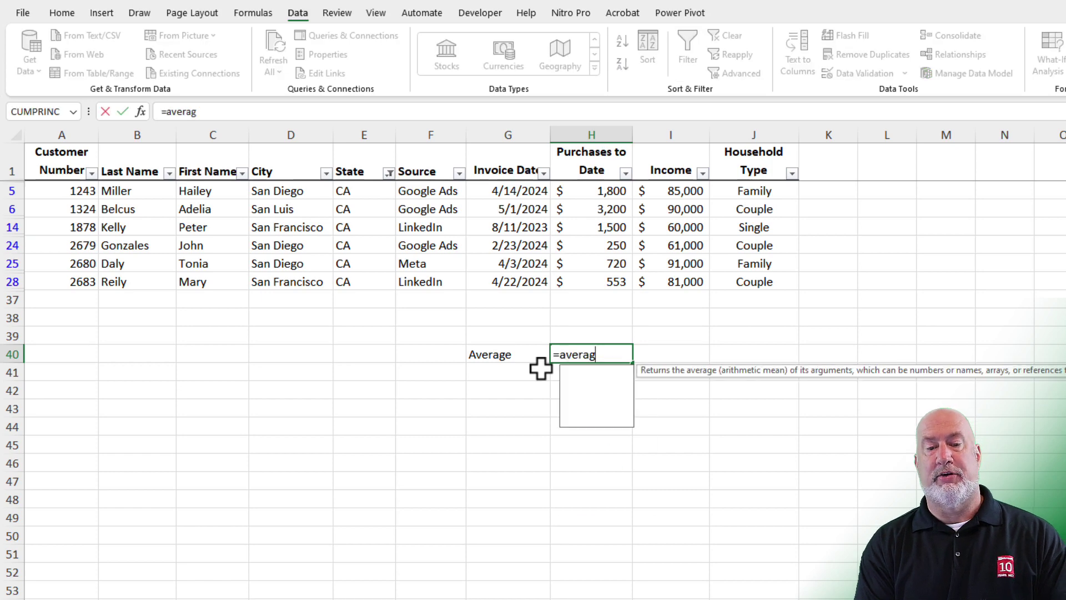
pyautogui.press('Tab')
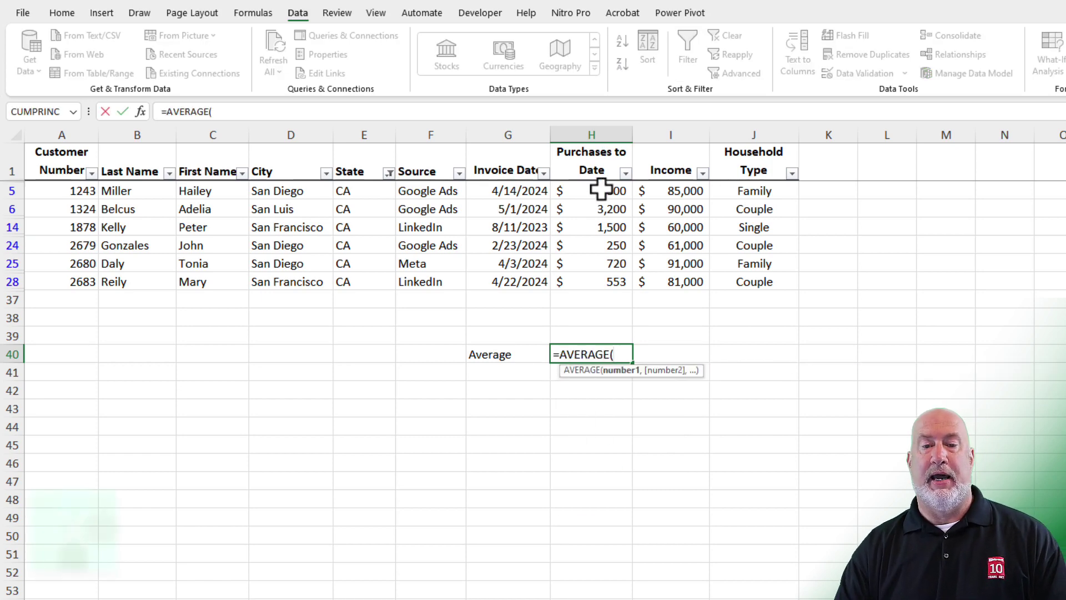
pyautogui.moveTo(601, 189); pyautogui.dragTo(604, 282)
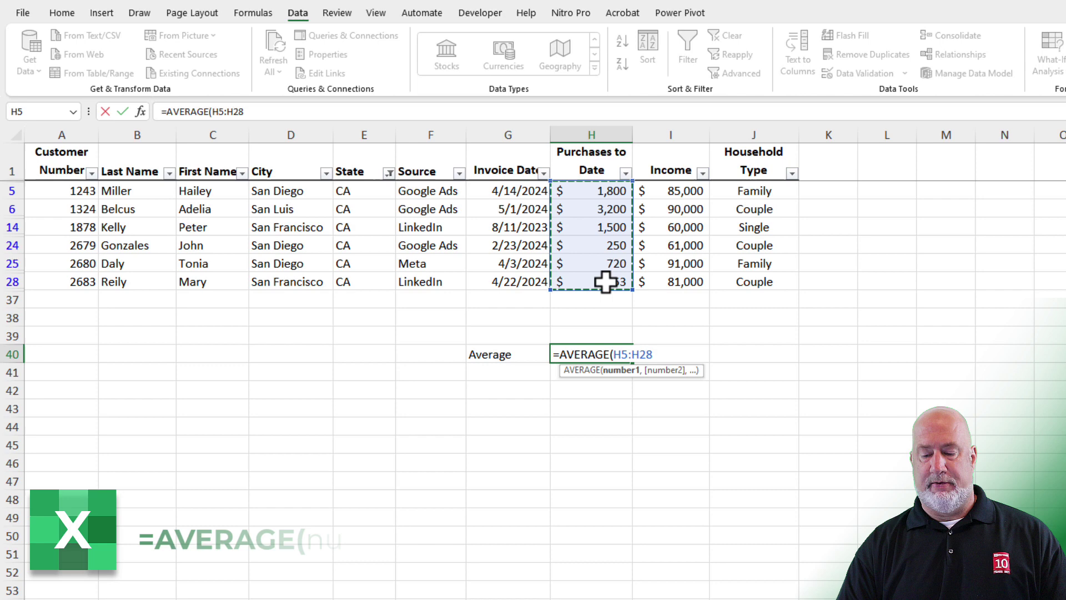
pyautogui.press('Return')
# Step: Compare the $1,005 result against the six visible purchase amounts it should average
pyautogui.press('Left')
pyautogui.press('Up')
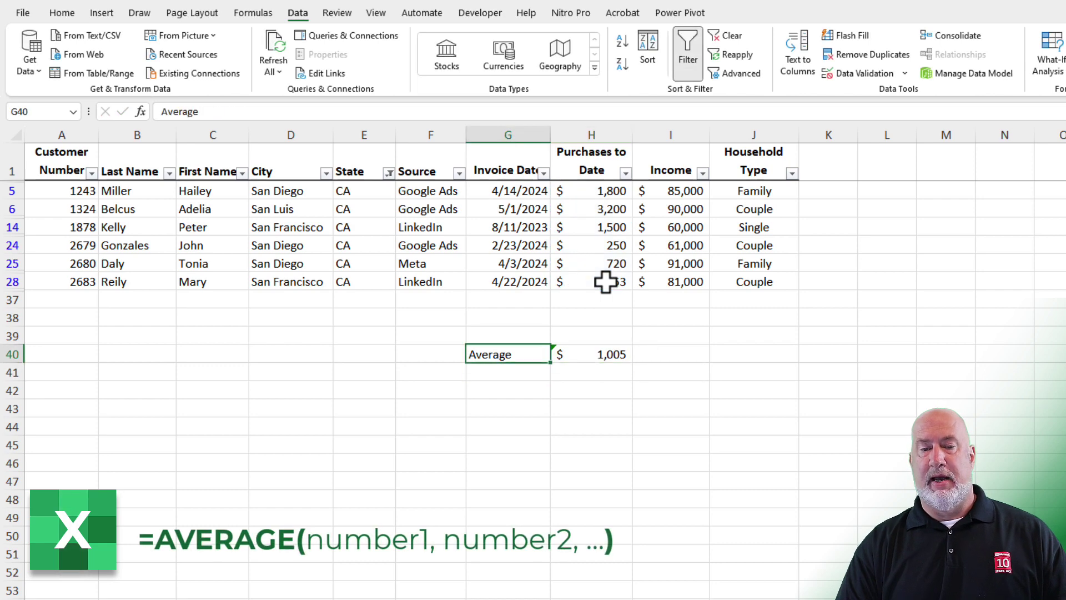
pyautogui.press('Right')
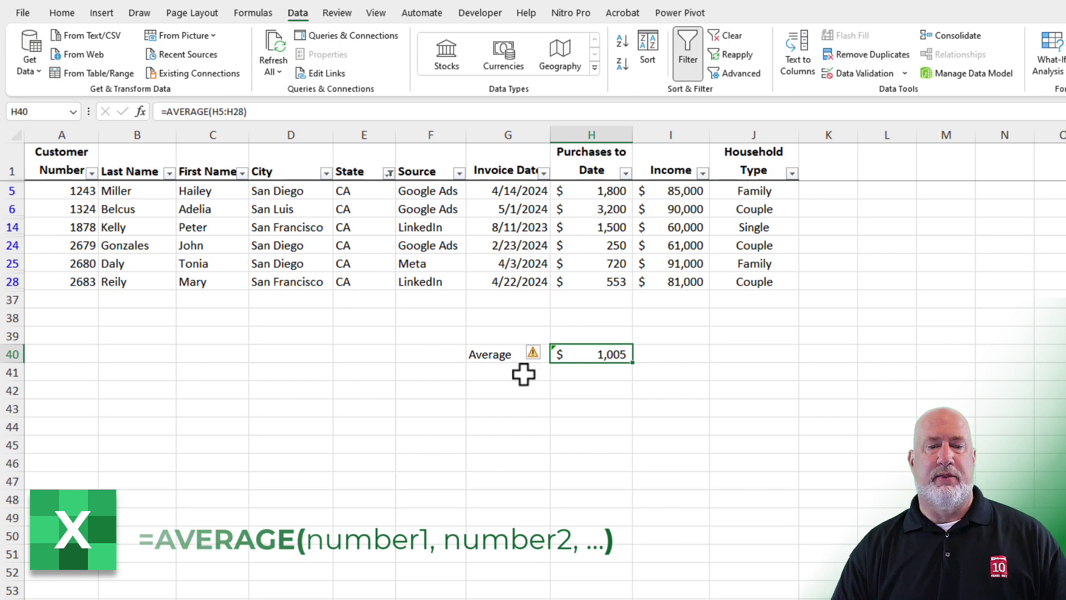
pyautogui.moveTo(606, 196); pyautogui.dragTo(605, 282)
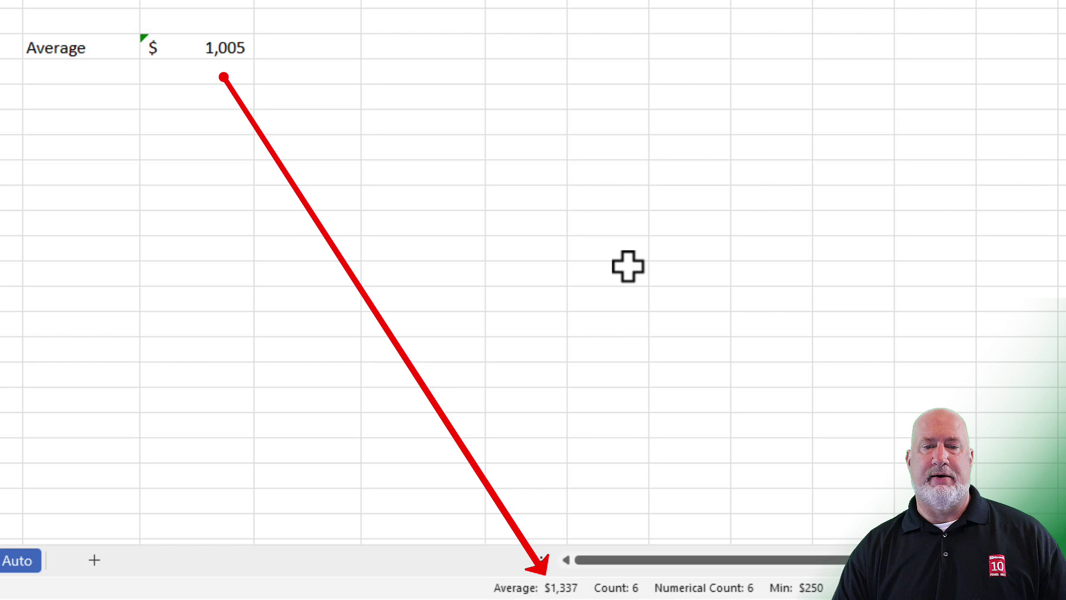
pyautogui.click(597, 354)
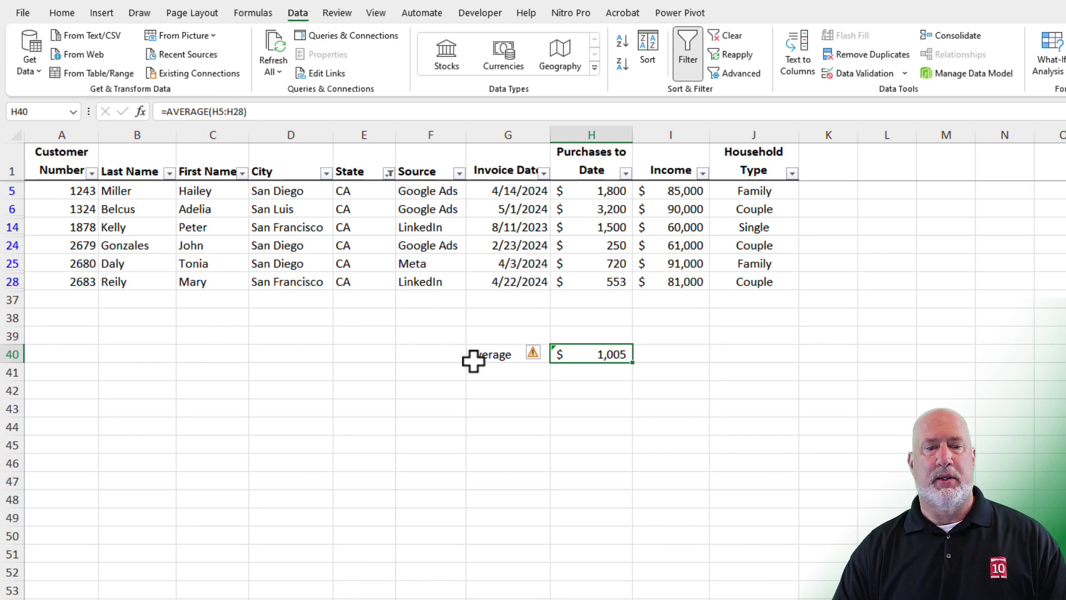
# Step: Replace H40 with =SUBTOTAL(1,H2:H36) so the visible-only average shows $1,337
pyautogui.click(493, 356)
pyautogui.click(609, 354)
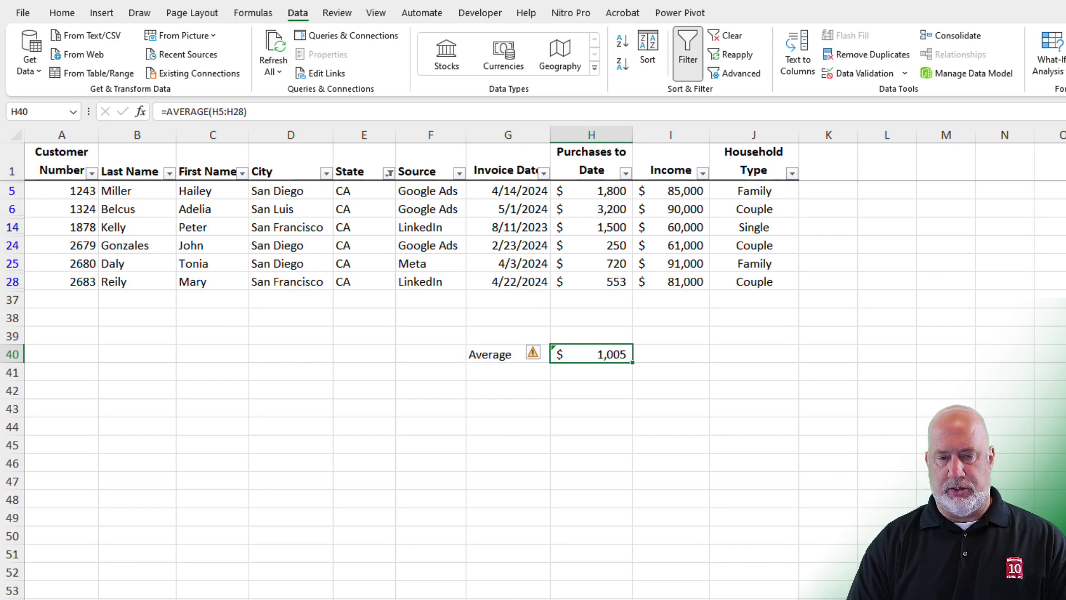
pyautogui.press('Delete')
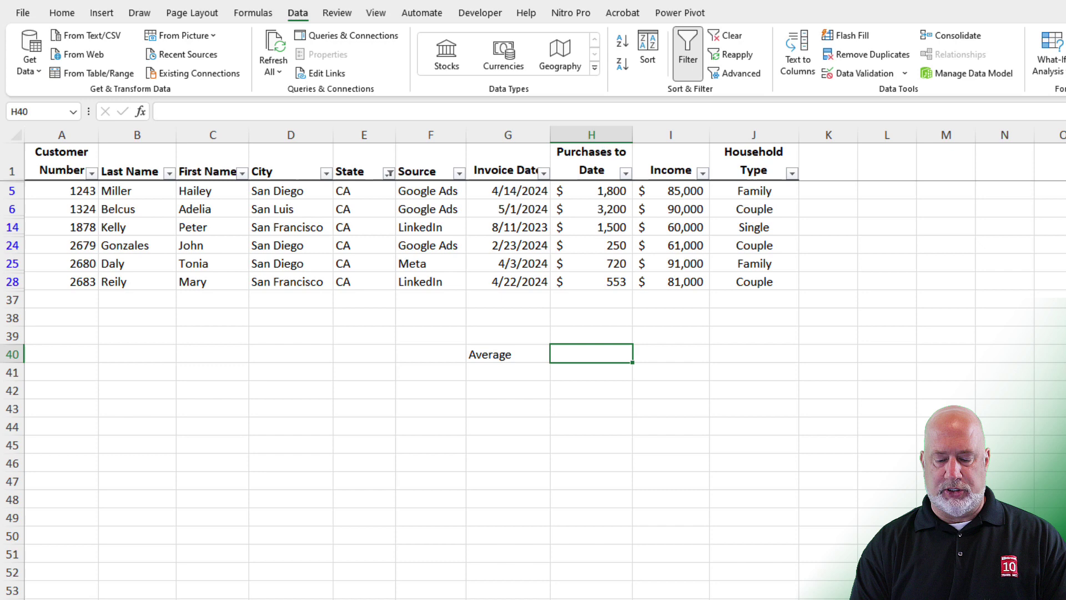
pyautogui.press('F2')
pyautogui.write('=su')
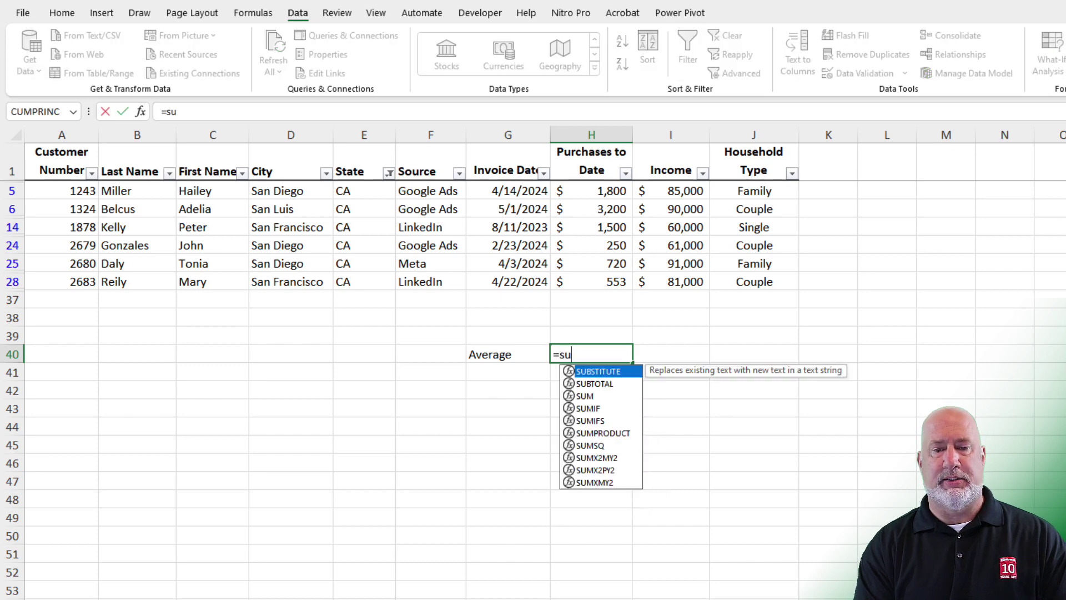
pyautogui.write('bt')
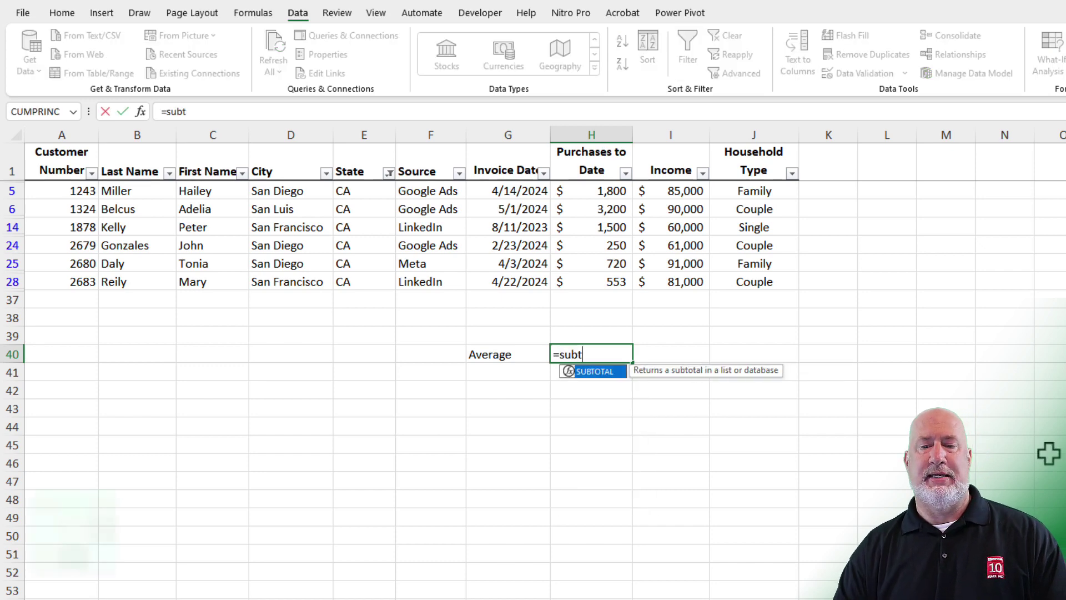
pyautogui.doubleClick(599, 374)
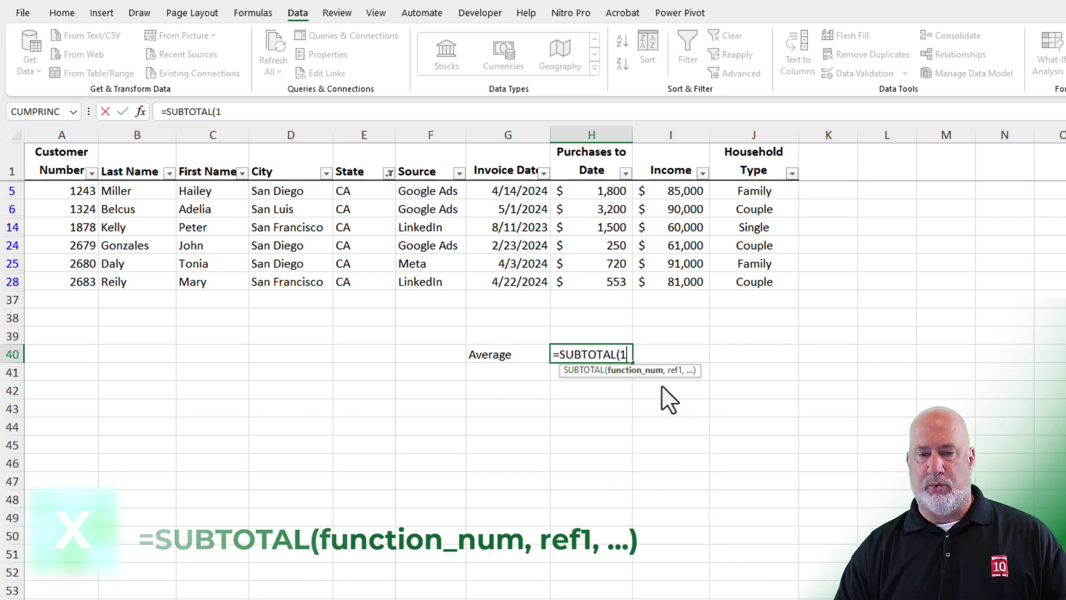
pyautogui.doubleClick(662, 385)
pyautogui.write(',')
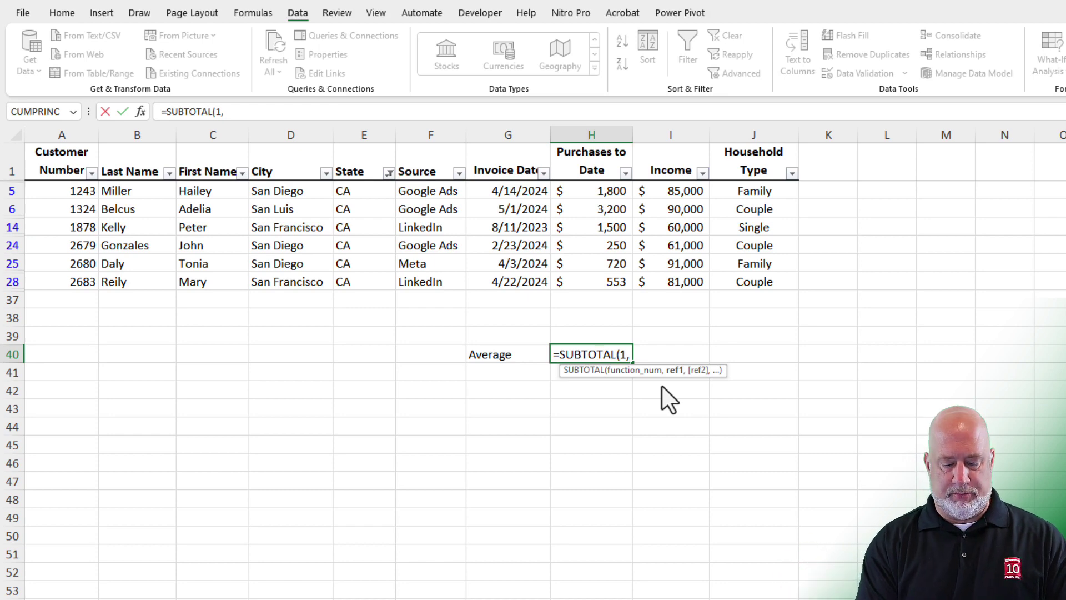
pyautogui.write('h2')
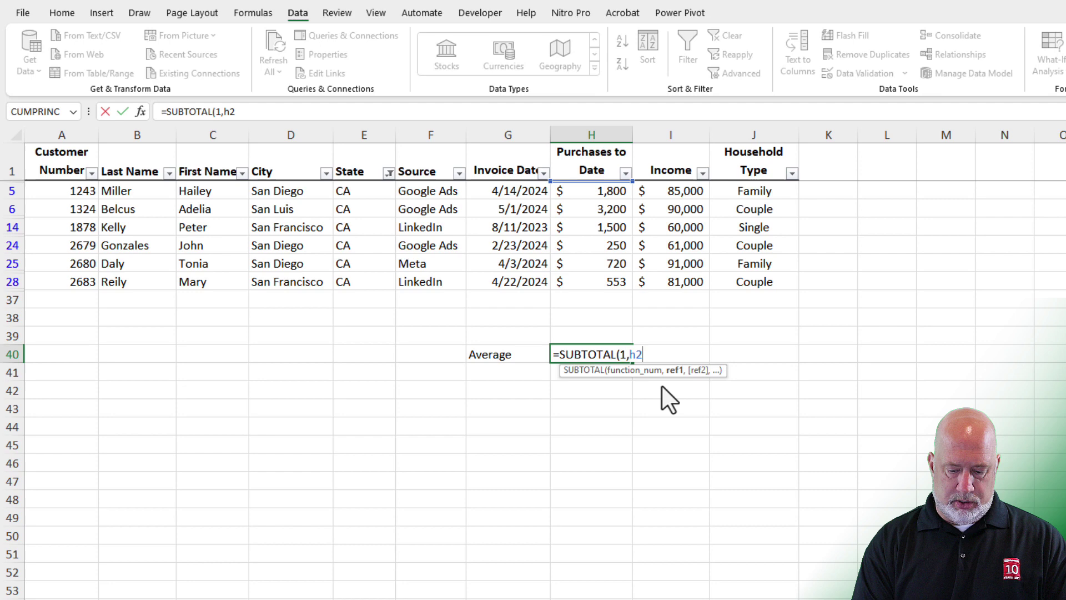
pyautogui.write(':h')
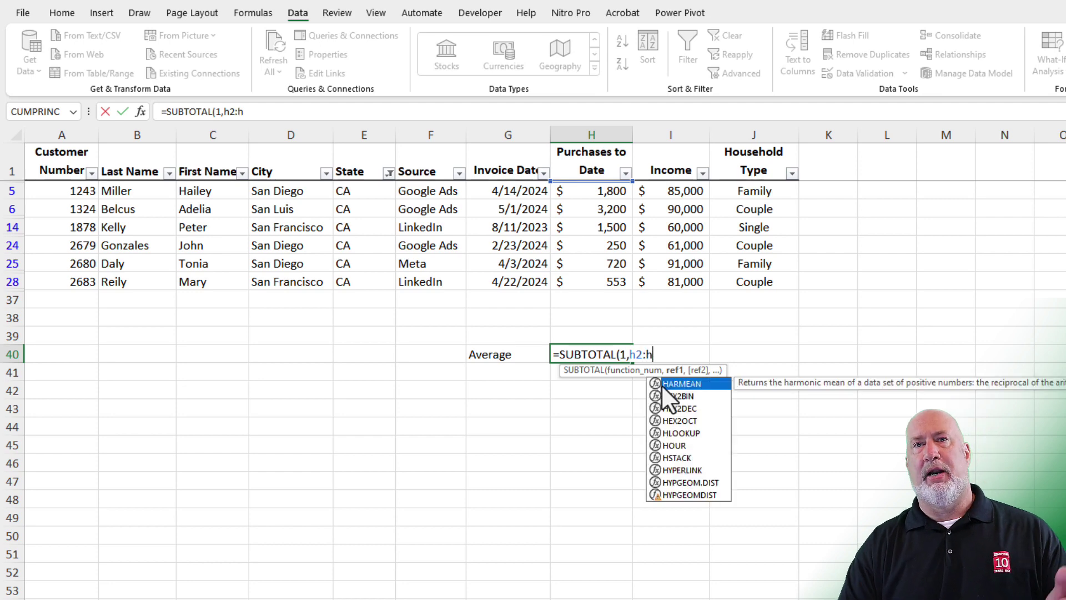
pyautogui.write('36')
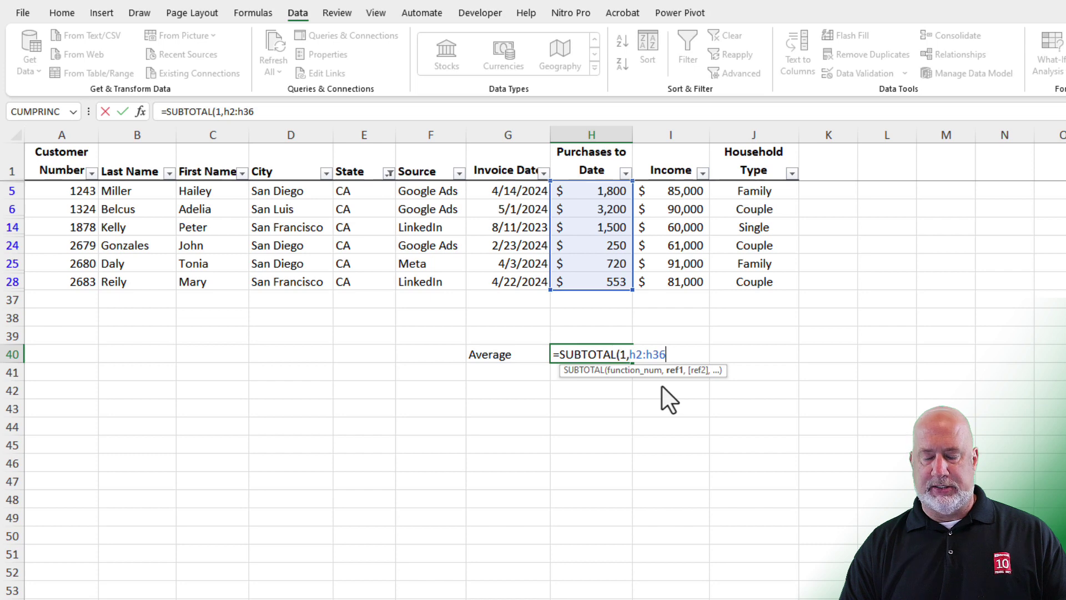
pyautogui.press('Return')
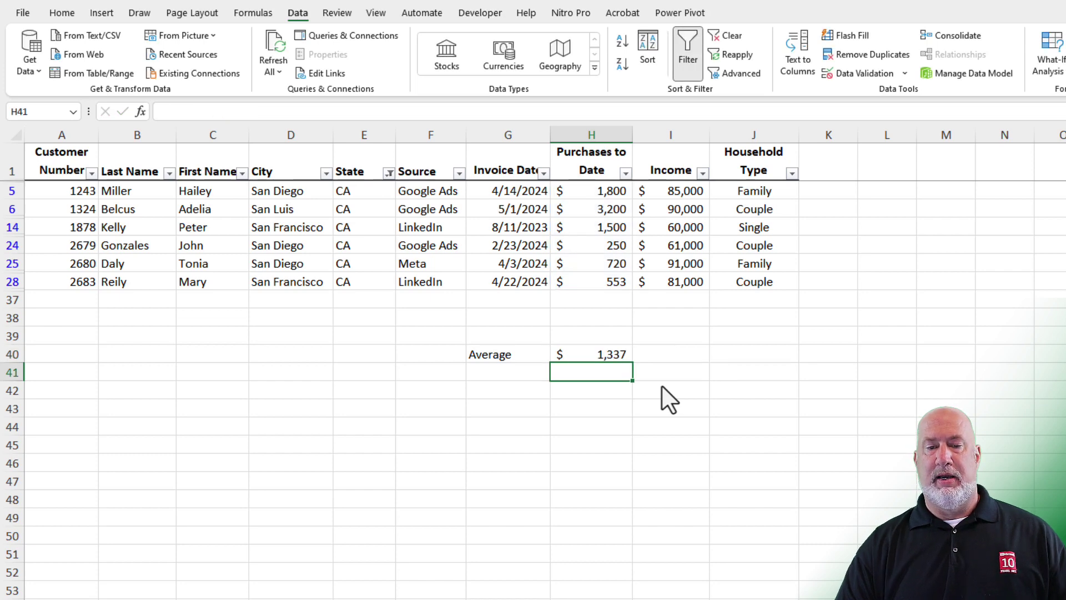
pyautogui.click(606, 352)
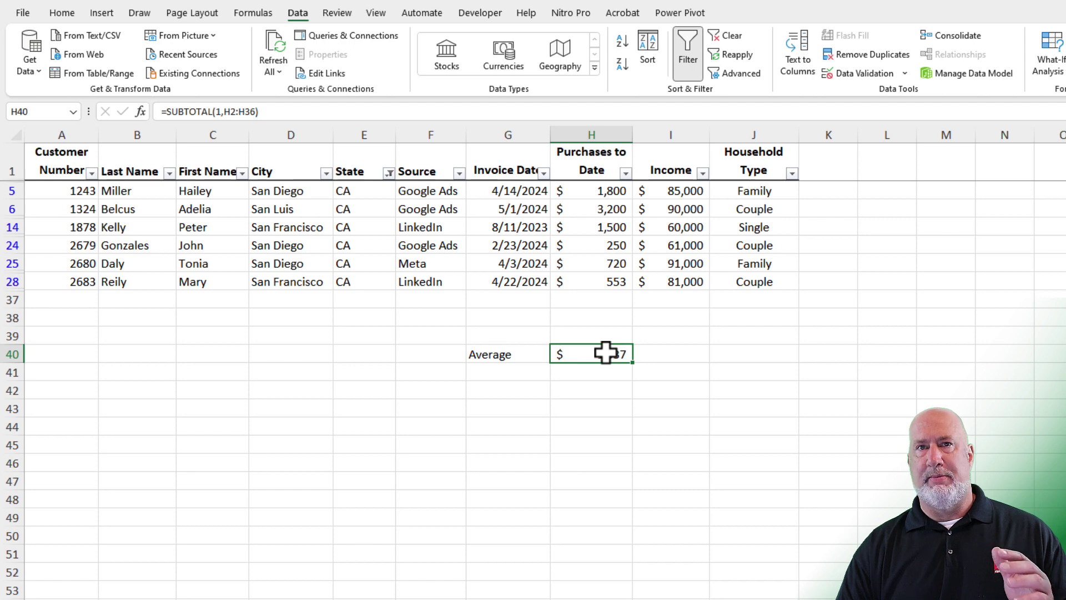
# Step: Label G41 'Highest' and enter =SUBTOTAL(4,H2:H36) in H41, returning 3,200
pyautogui.click(520, 375)
pyautogui.write('Highes')
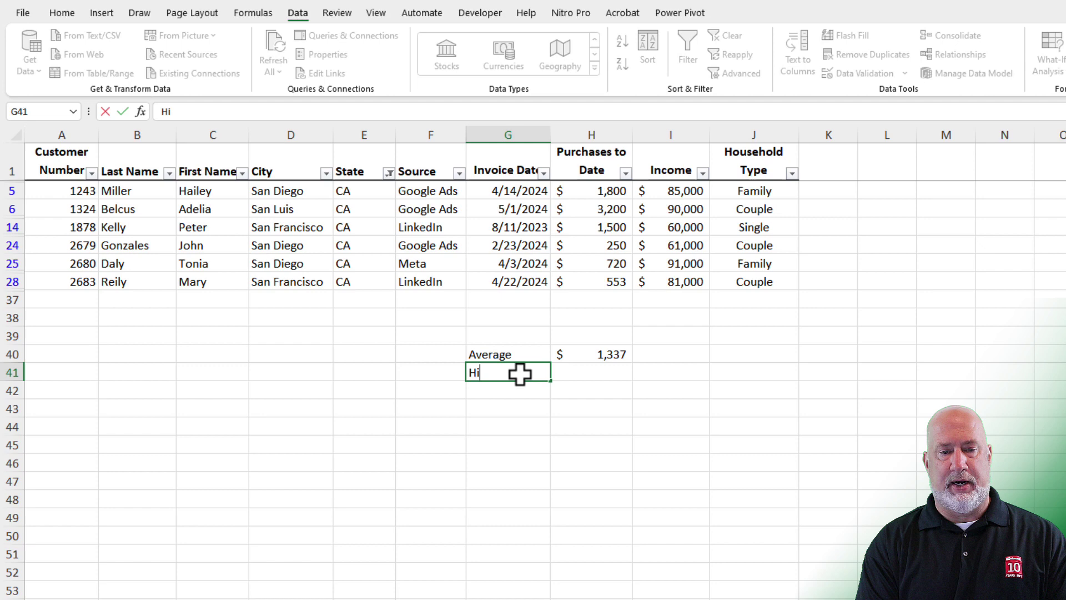
pyautogui.write('t')
pyautogui.press('Tab')
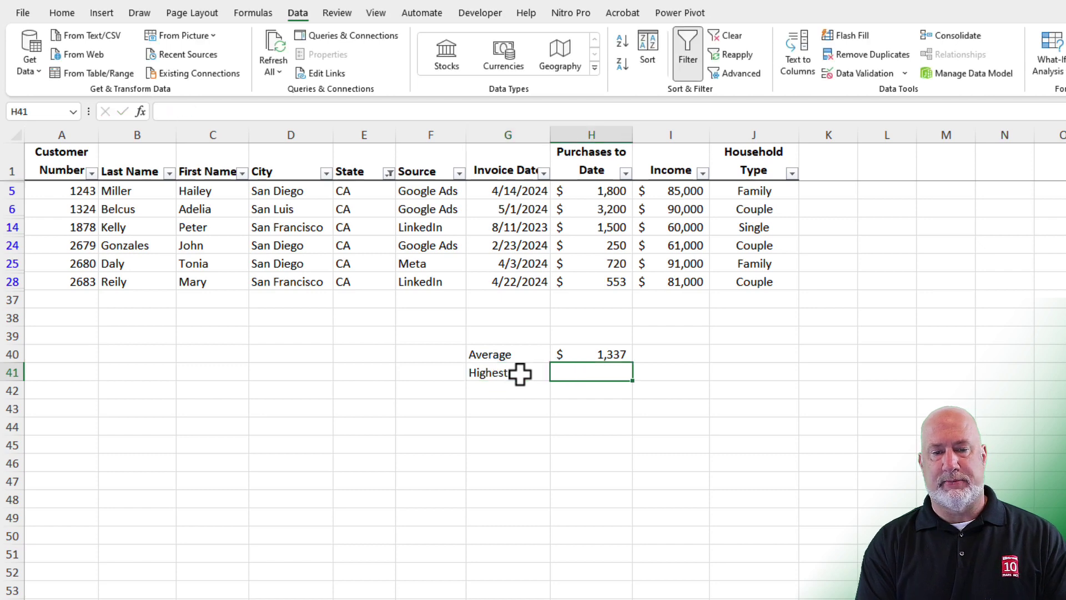
pyautogui.write('=sub')
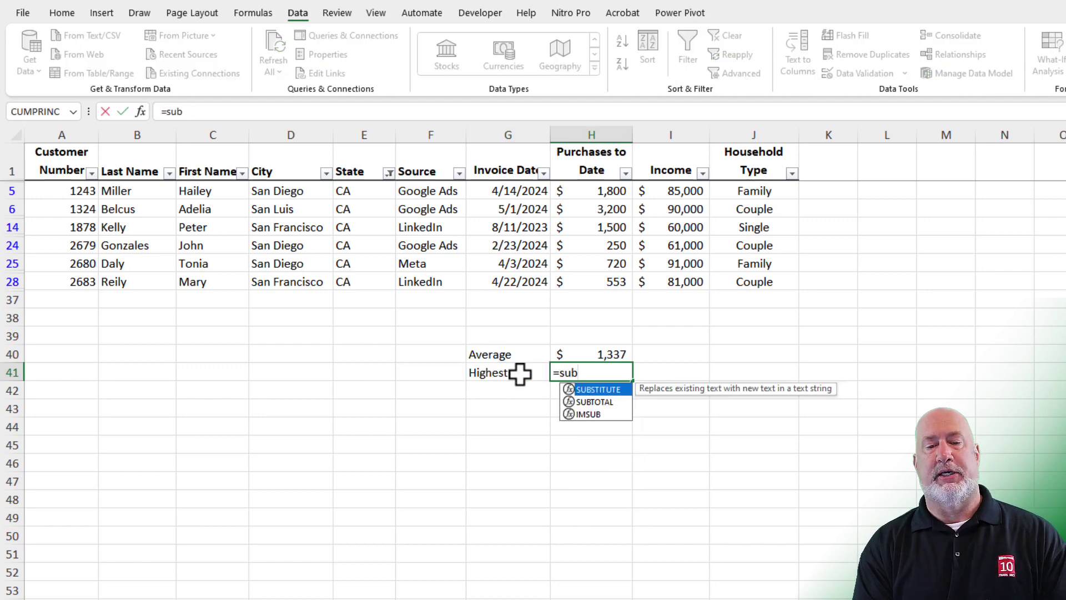
pyautogui.write('t')
pyautogui.press('Tab')
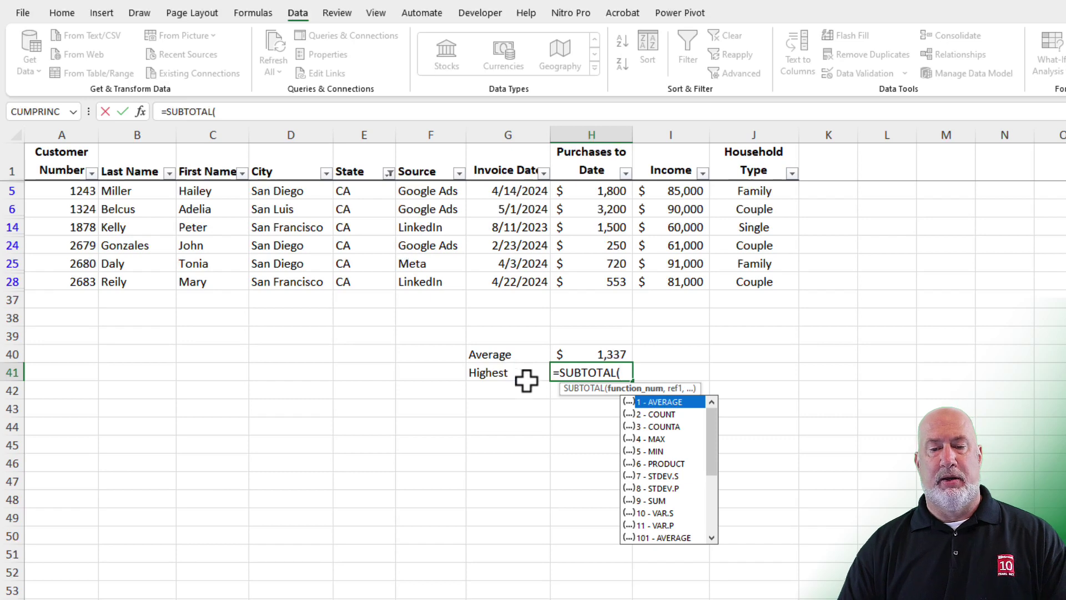
pyautogui.doubleClick(657, 442)
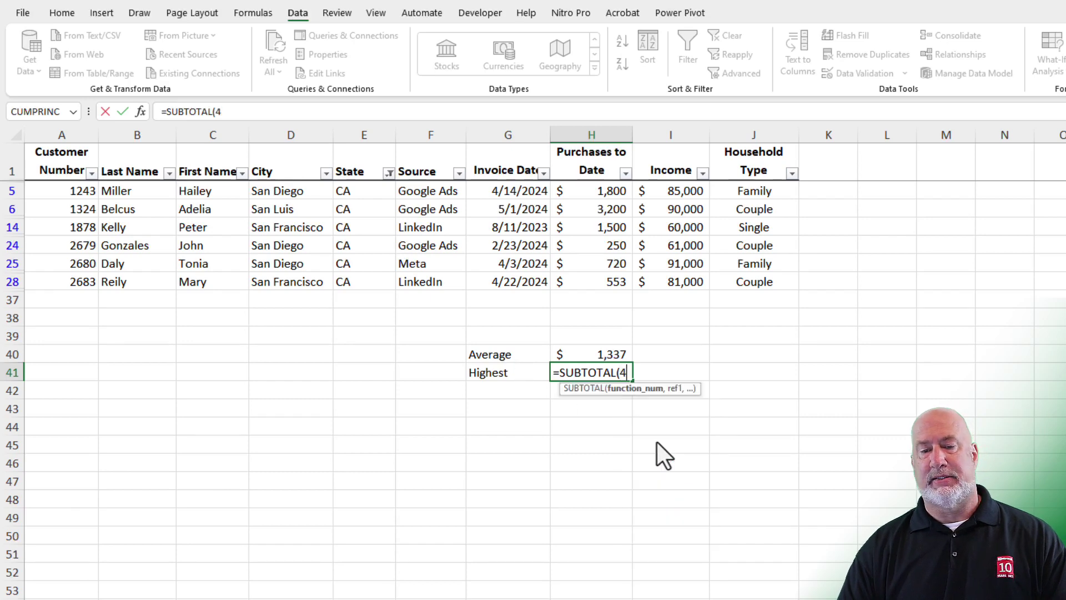
pyautogui.write(',')
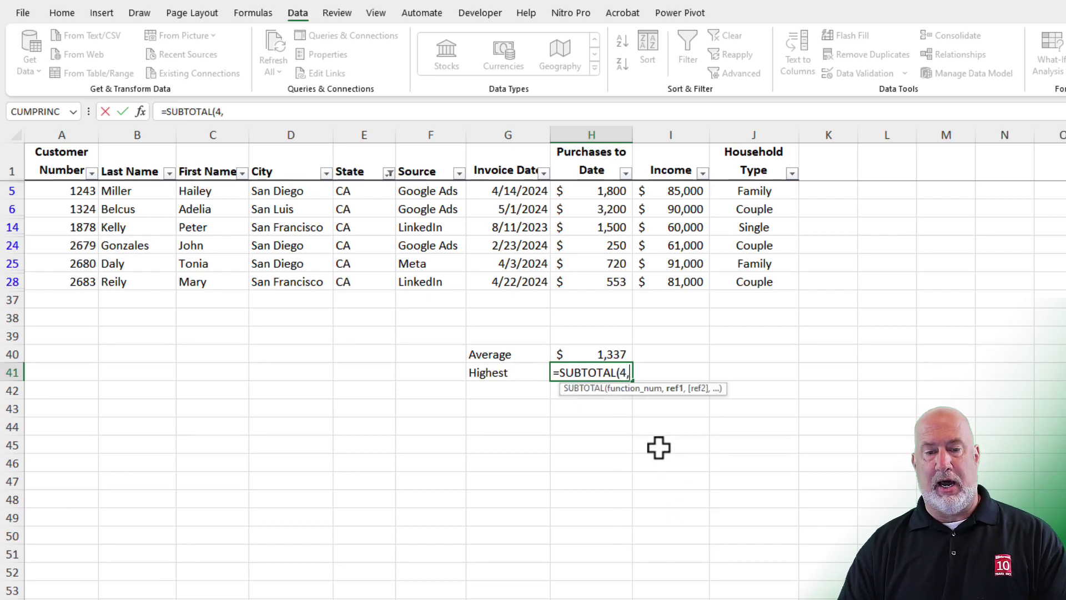
pyautogui.write('h2')
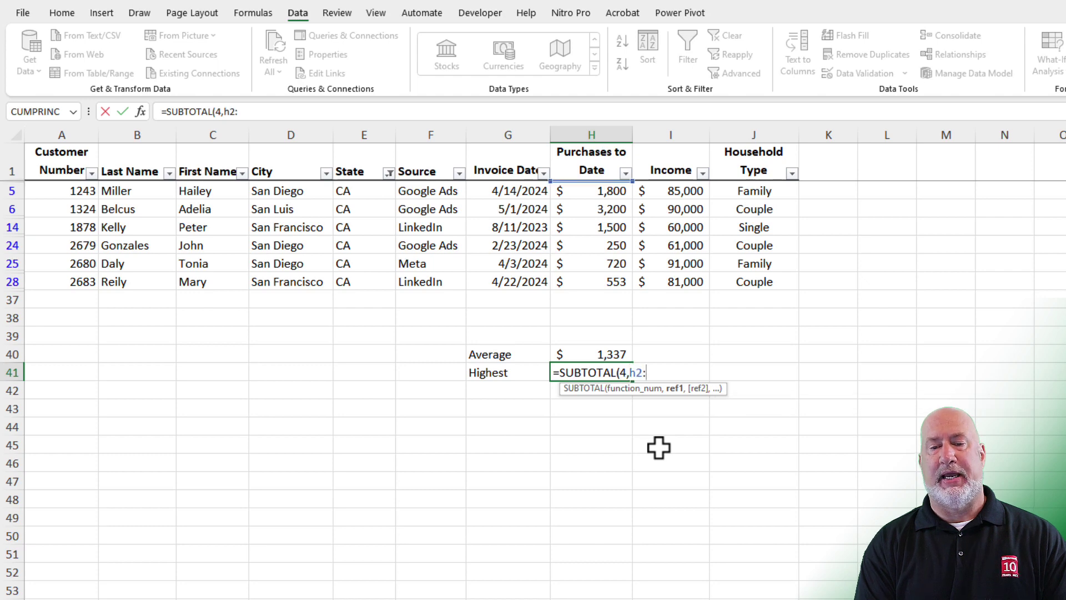
pyautogui.write(':h36')
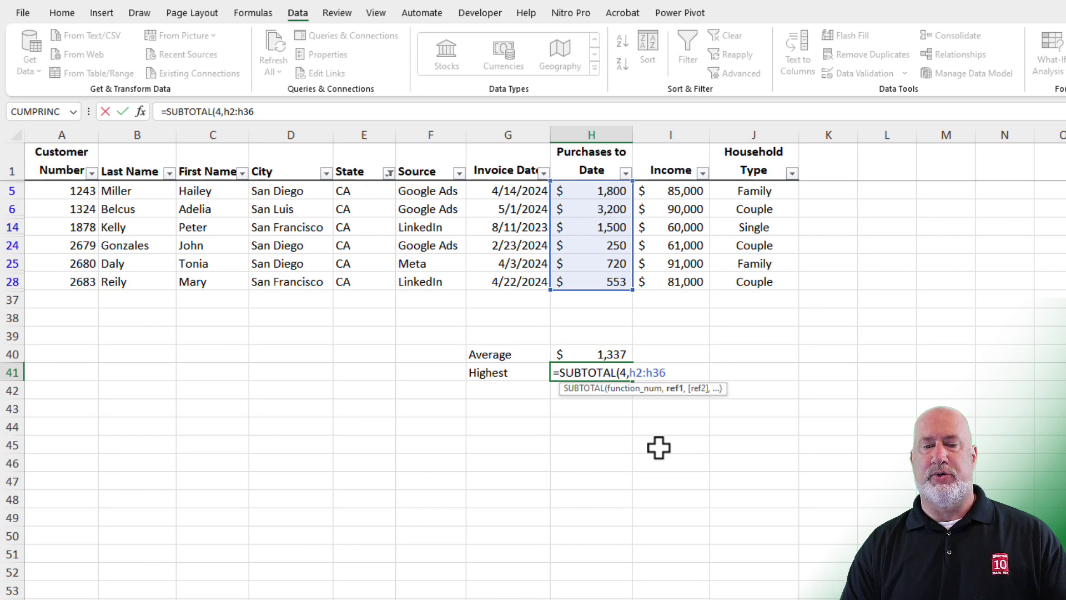
pyautogui.press('Left')
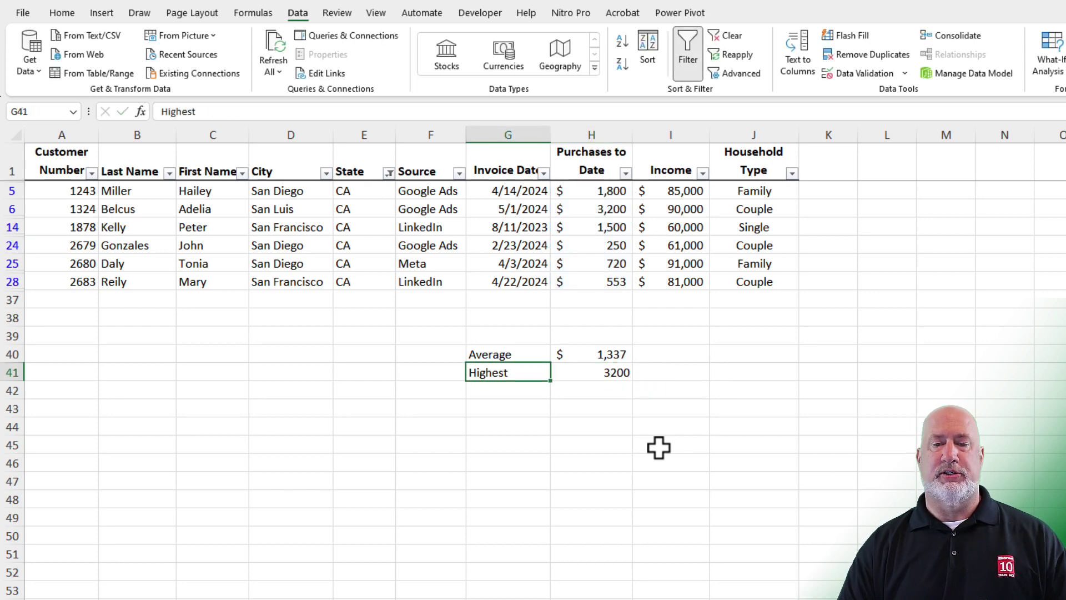
pyautogui.click(599, 376)
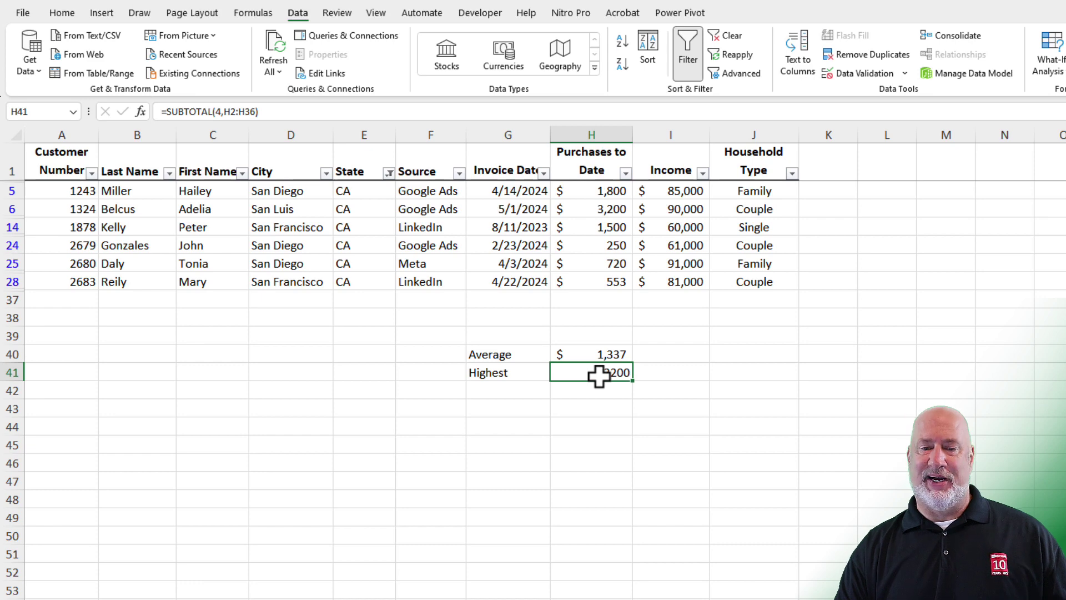
pyautogui.click(596, 355)
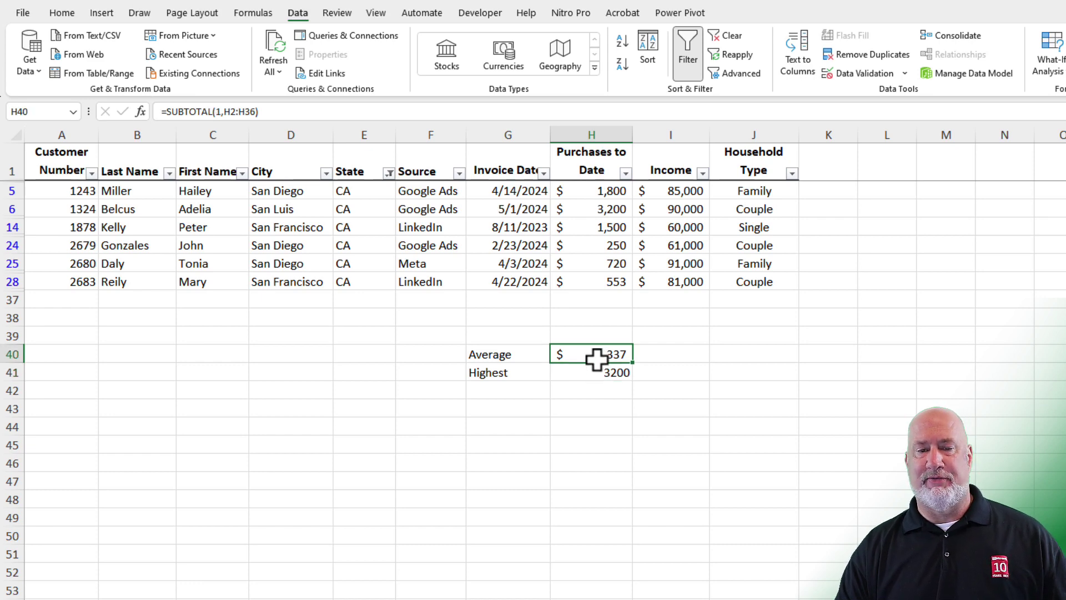
pyautogui.click(596, 374)
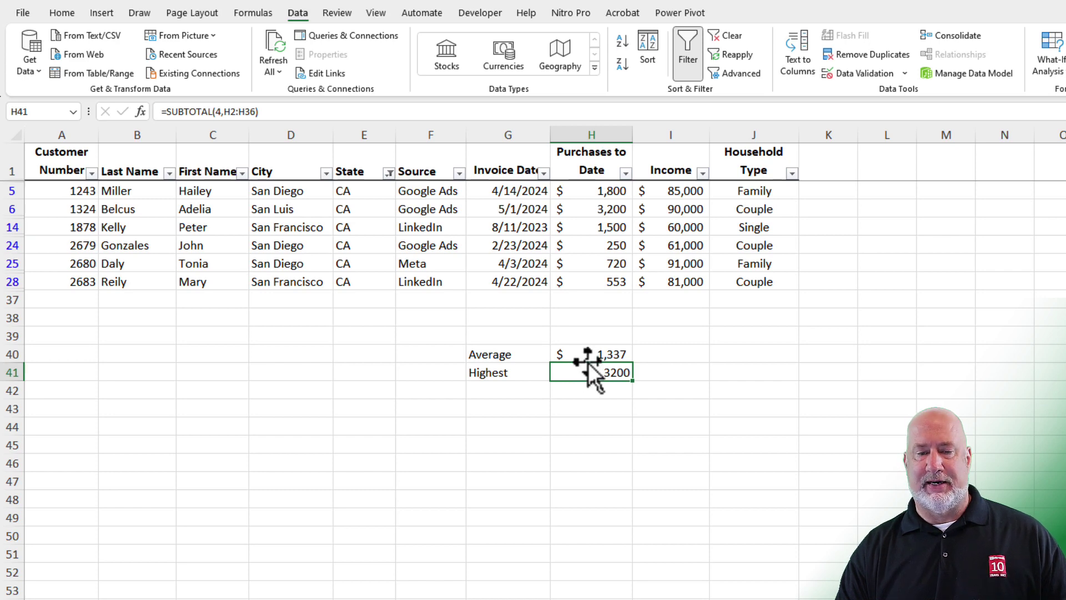
# Step: Copy H40's currency format onto H41 with Format Painter so it shows $3,200
pyautogui.click(589, 354)
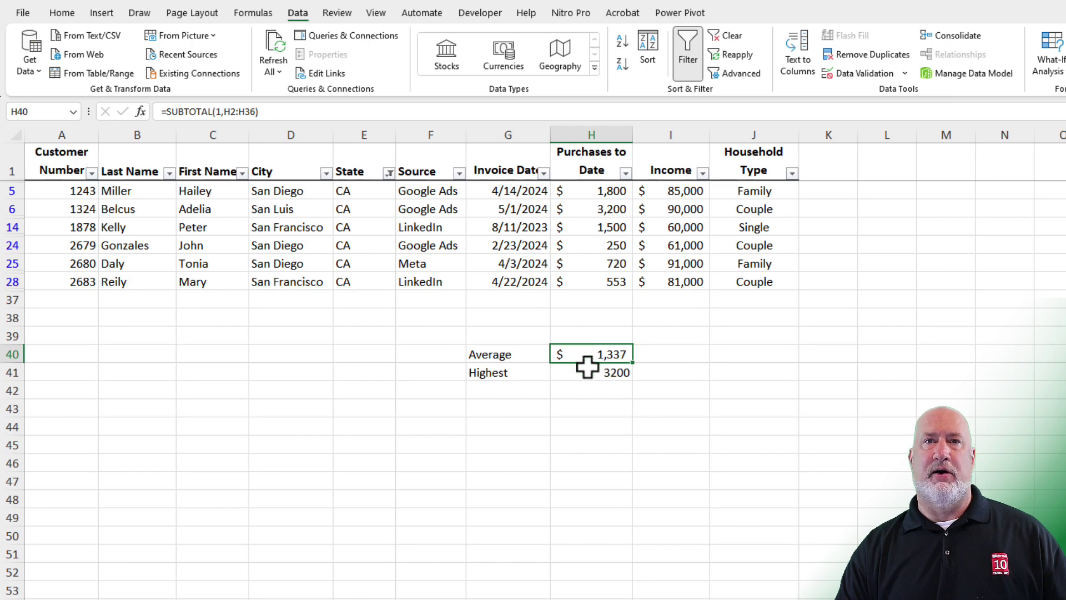
pyautogui.click(72, 16)
pyautogui.click(83, 74)
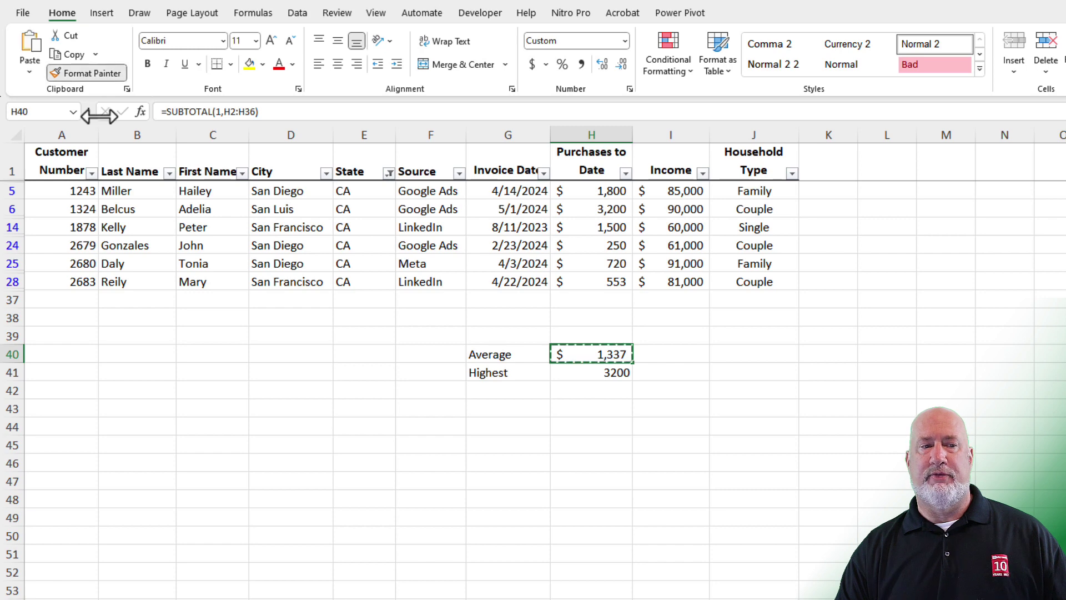
pyautogui.click(579, 373)
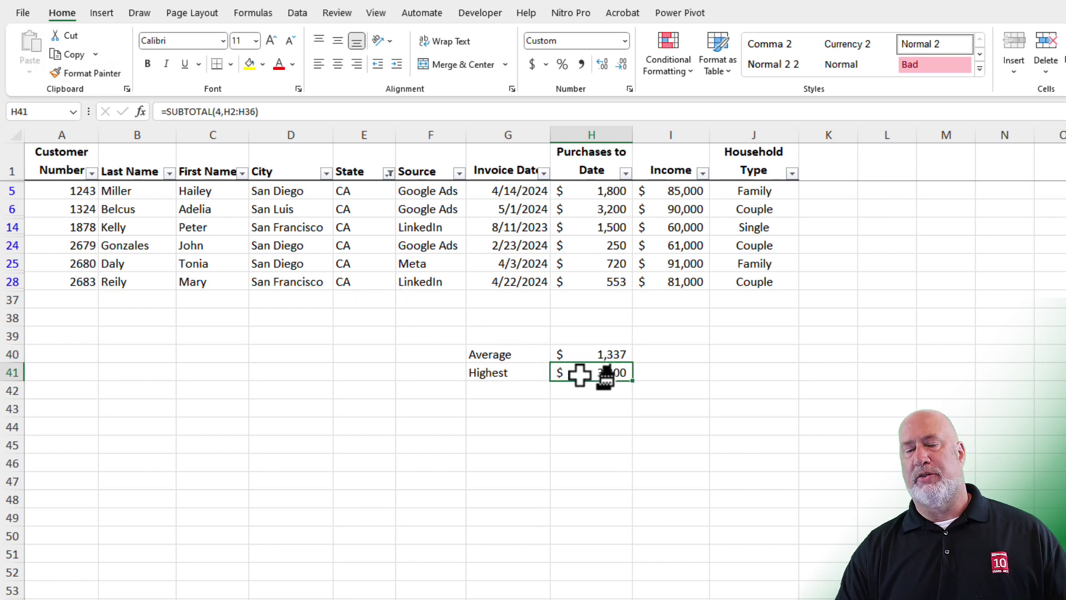
pyautogui.click(506, 391)
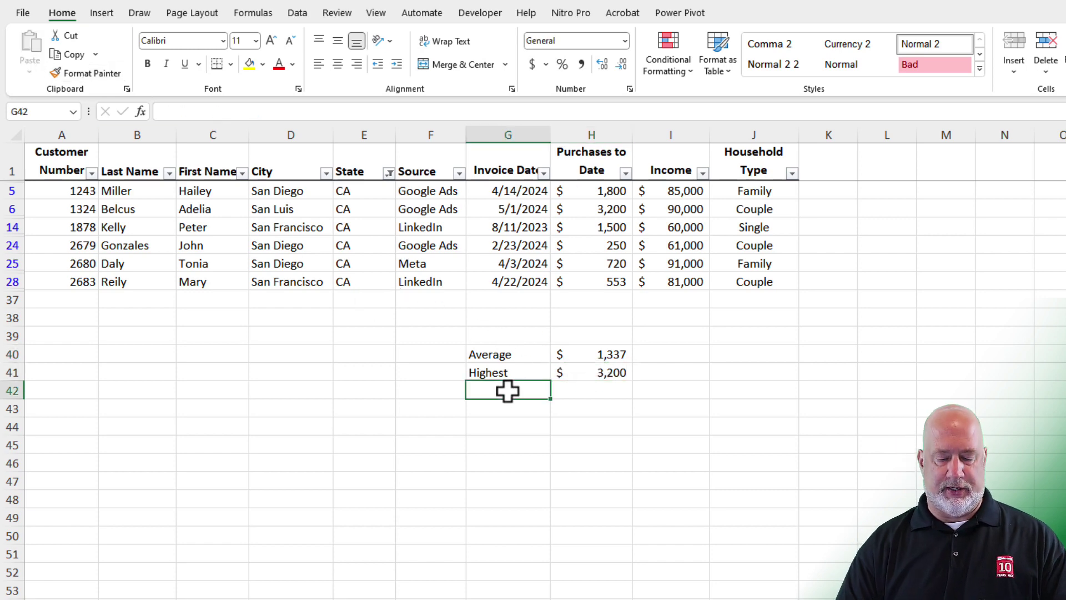
pyautogui.write('Lowest')
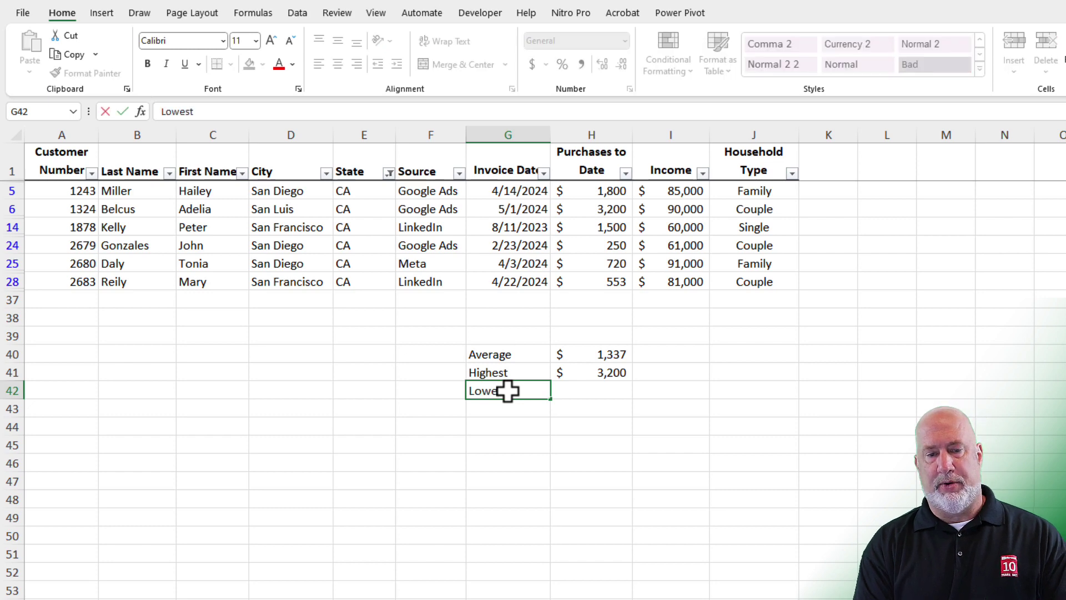
# Step: Confirm the Lowest label and copy the SUBTOTAL formula from H41 into H42
pyautogui.press('Tab')
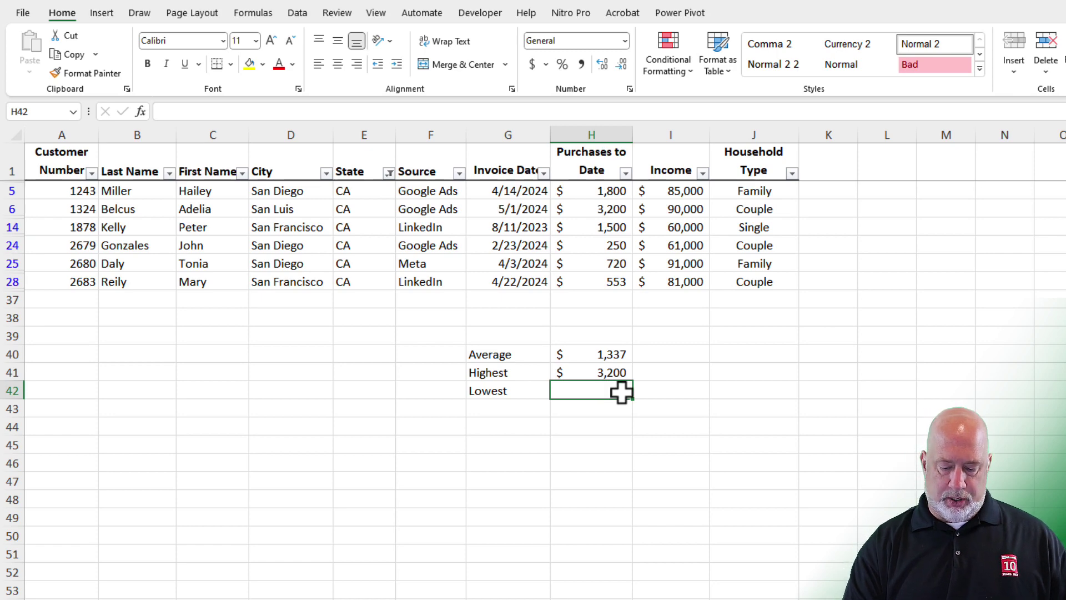
pyautogui.hotkey('ctrl', "'")
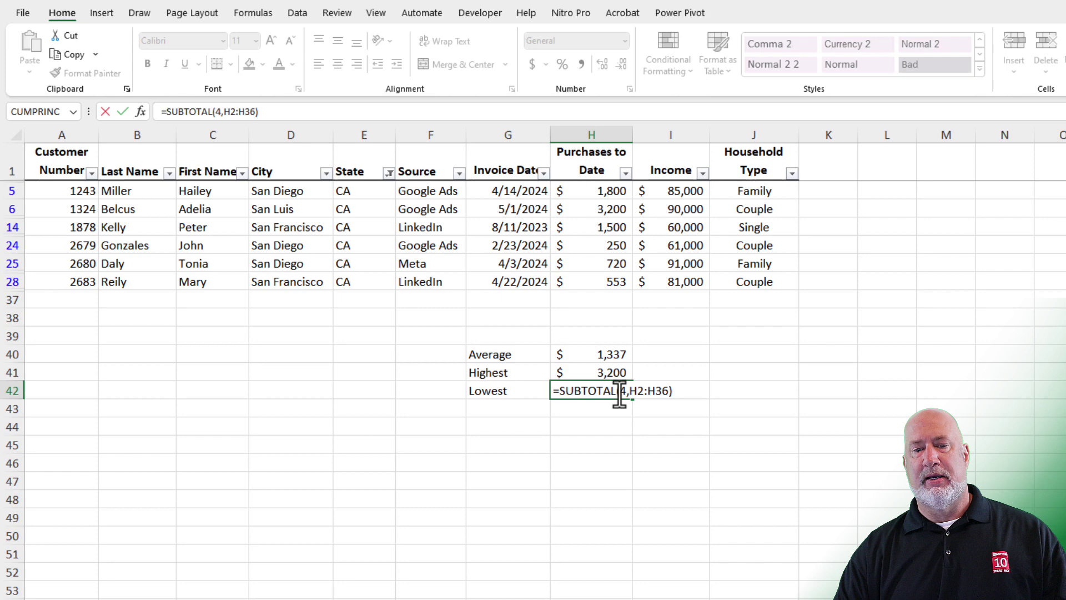
pyautogui.hotkey('ctrl', 'Return')
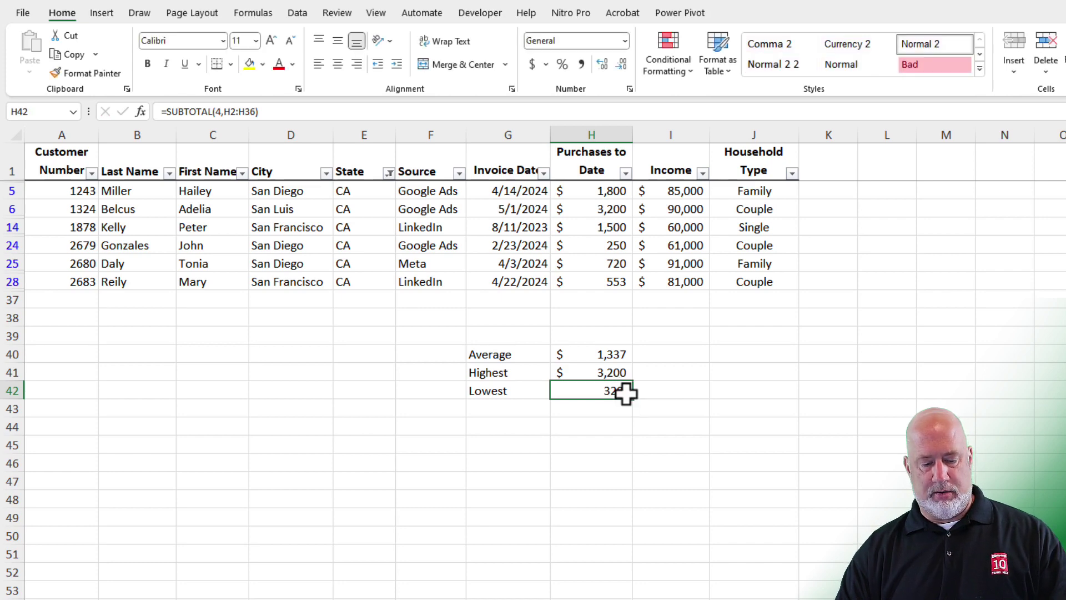
# Step: Change H42's function_num from 4 to 5 so the Lowest row returns the minimum, 250
pyautogui.doubleClick(625, 393)
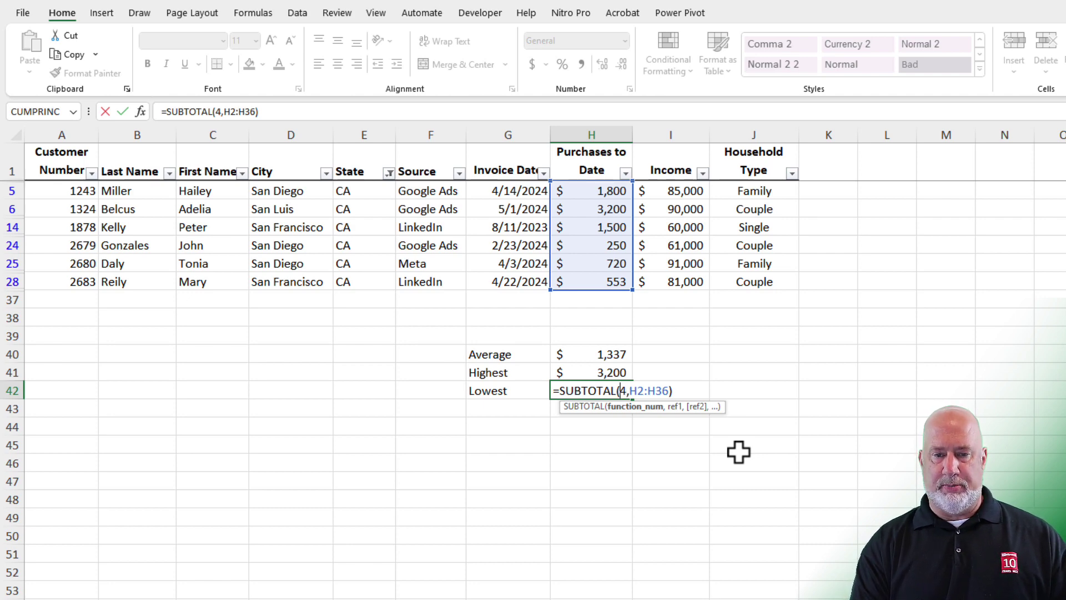
pyautogui.press('Delete')
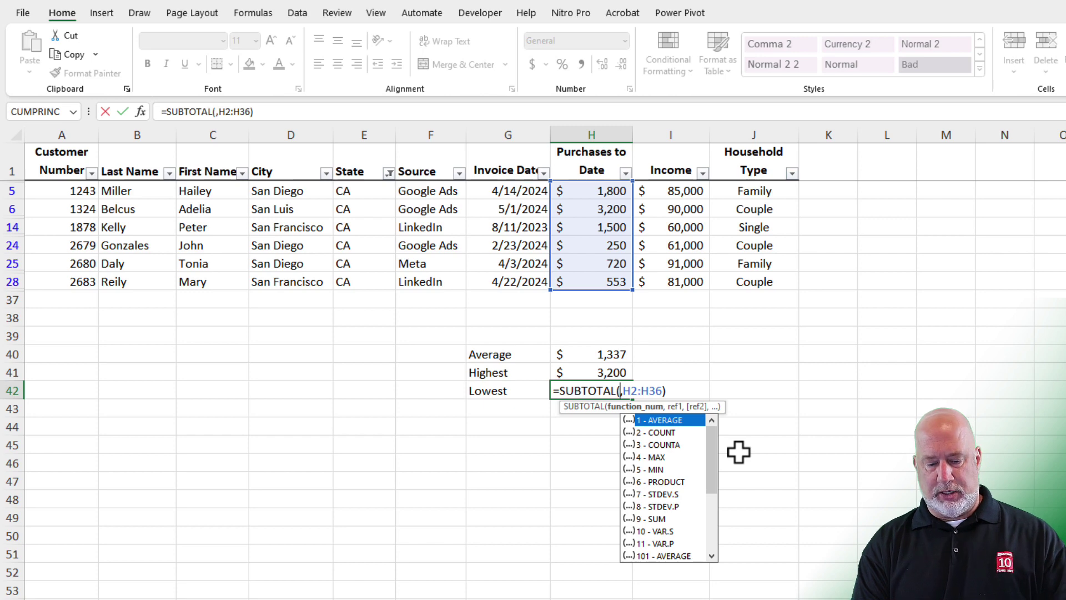
pyautogui.write('4')
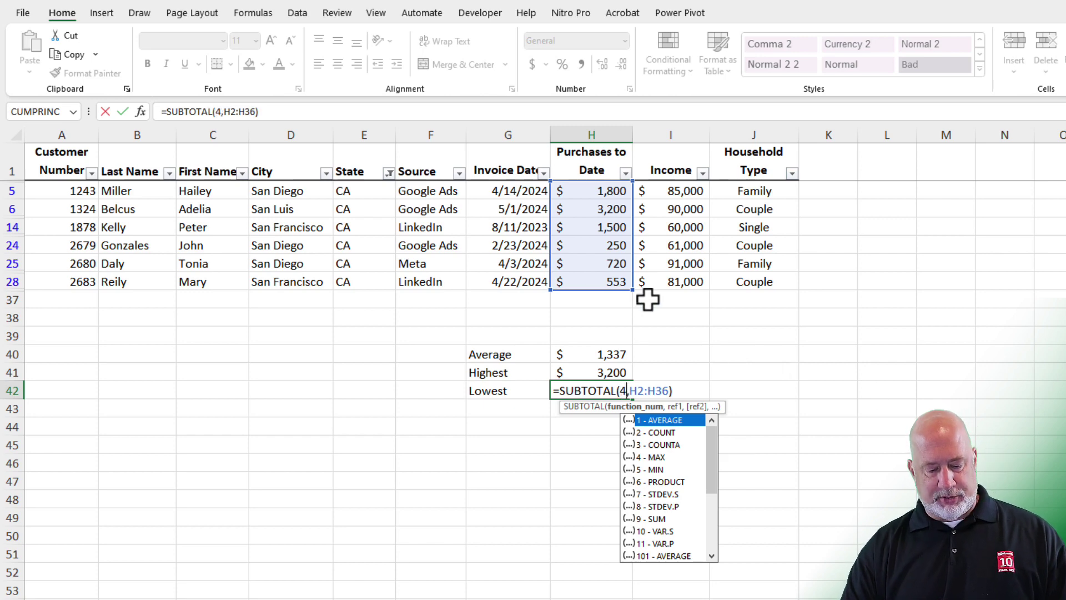
pyautogui.press('Escape')
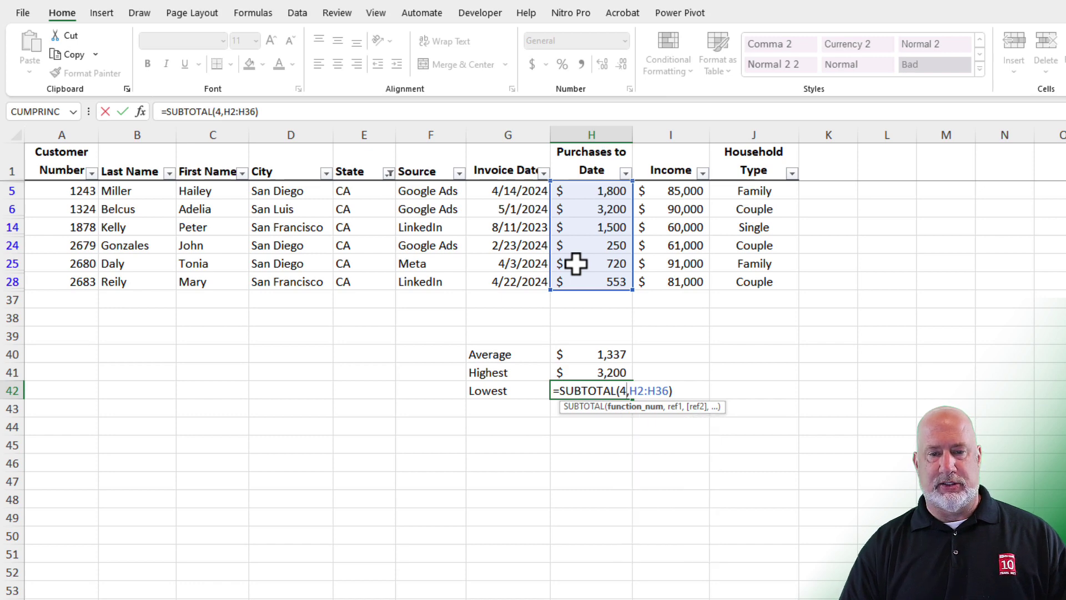
pyautogui.hotkey('alt', 'Down')
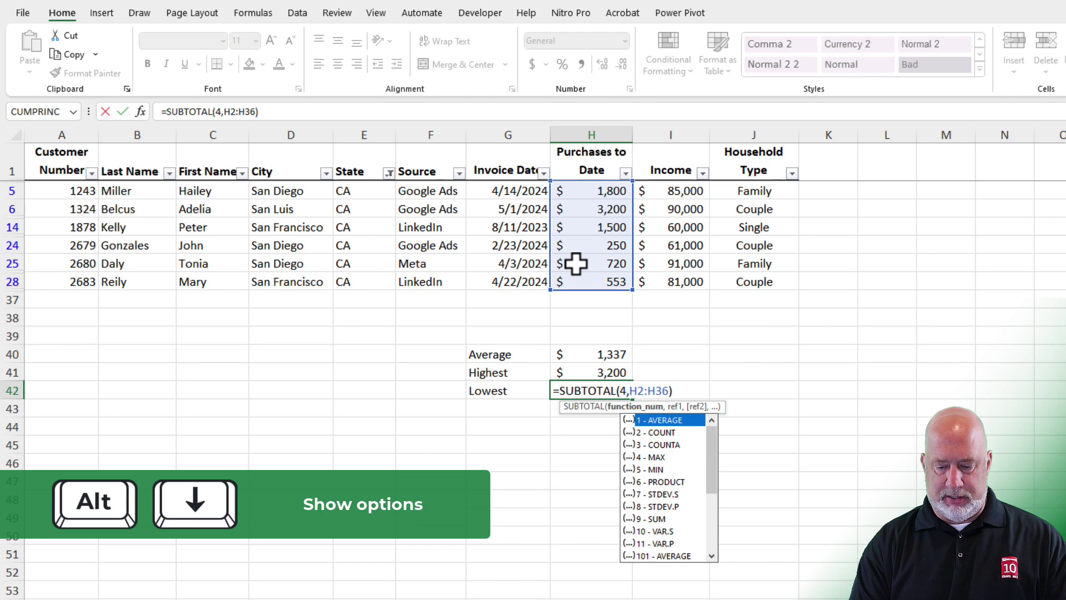
pyautogui.press('BackSpace')
pyautogui.write('5')
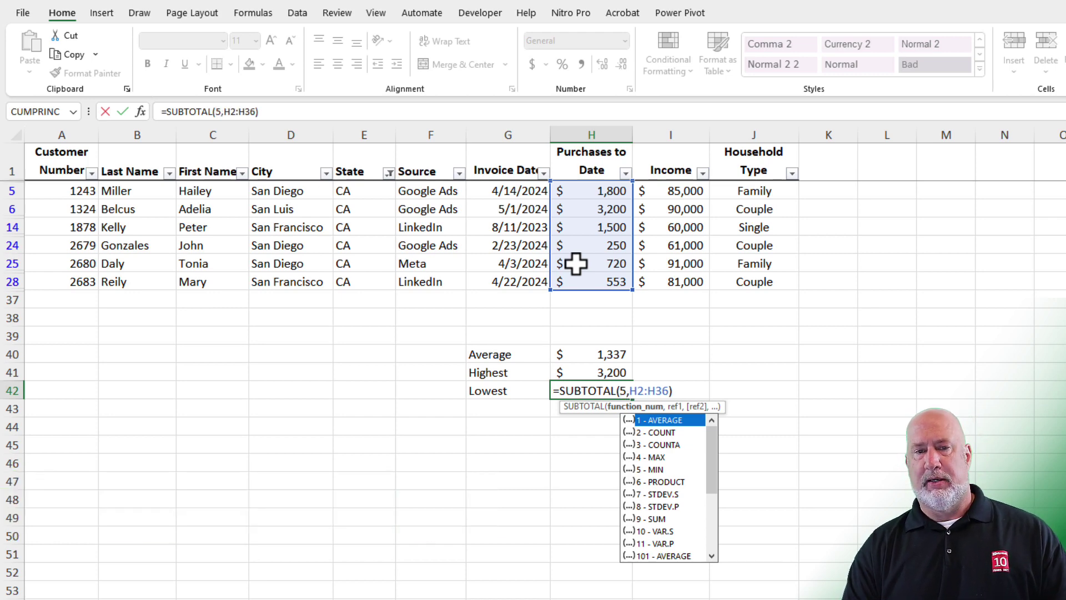
pyautogui.press('Return')
pyautogui.press('Left')
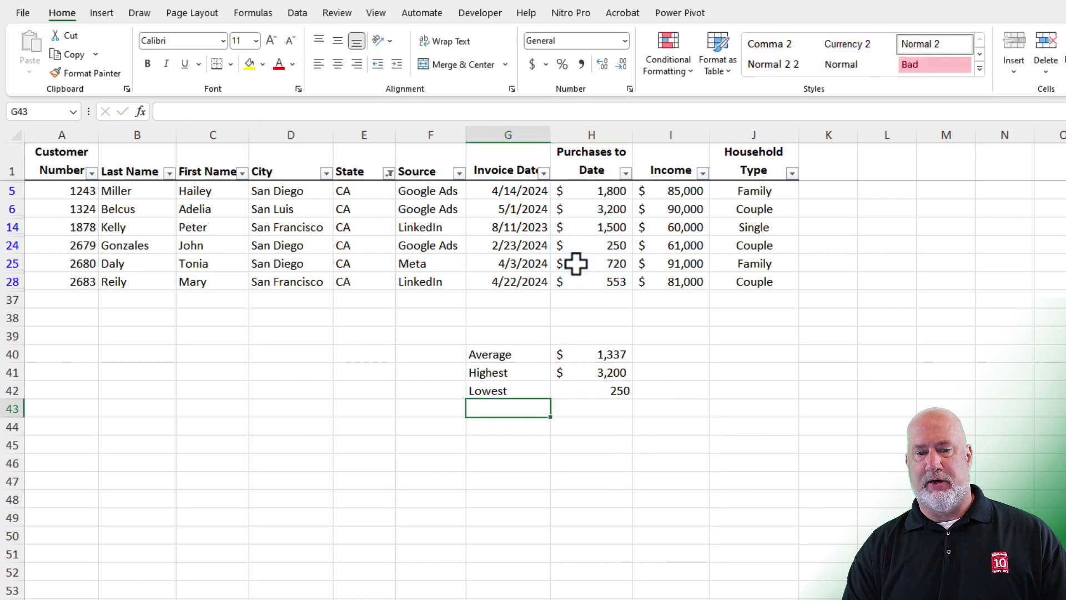
pyautogui.press('Up')
pyautogui.press('Right')
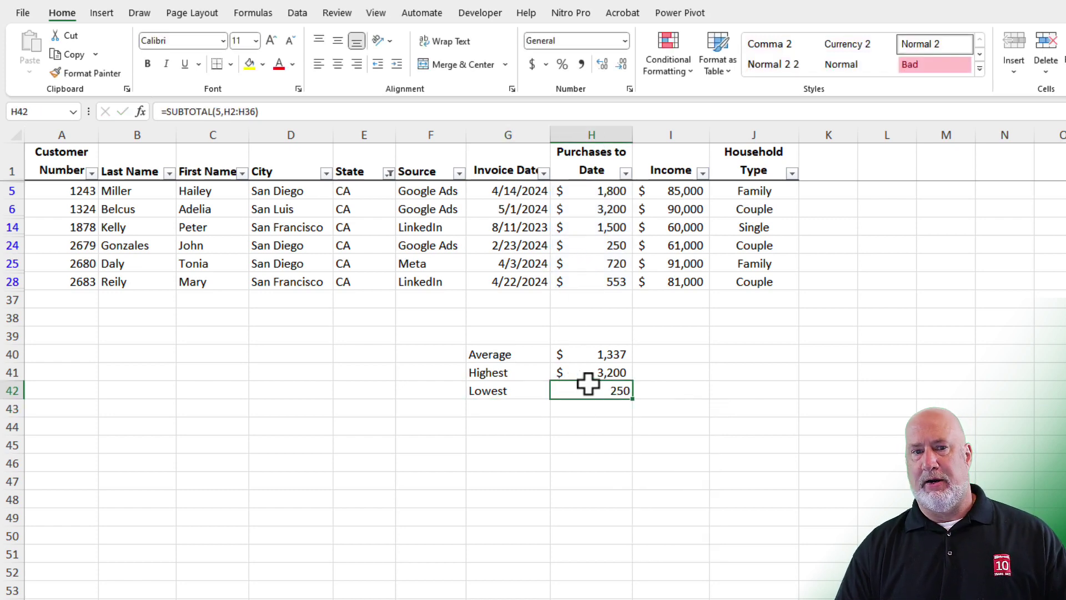
pyautogui.click(516, 407)
pyautogui.write('TOTAL')
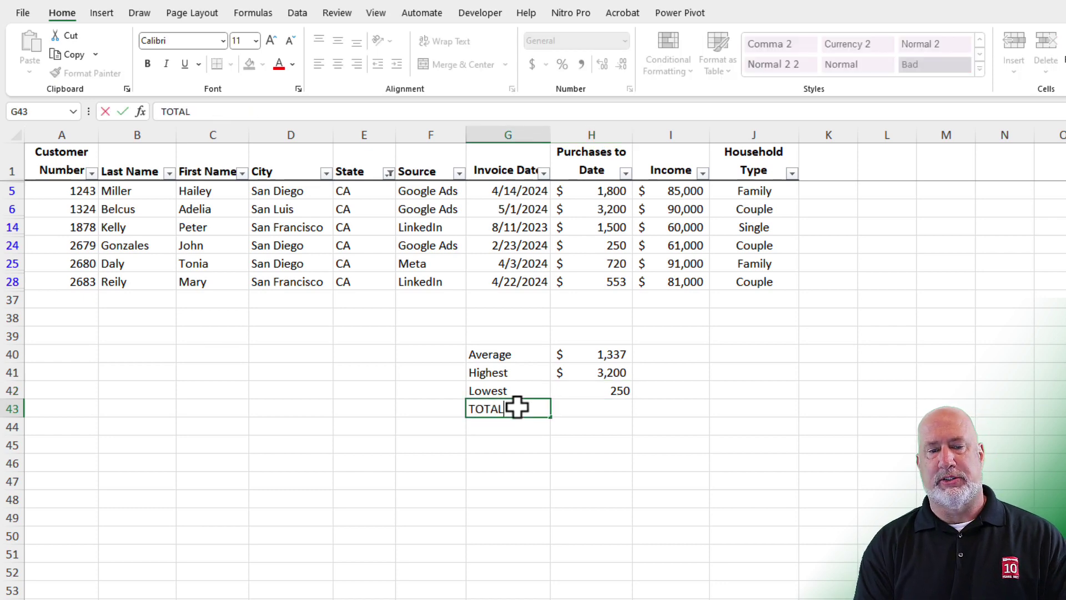
# Step: Label G43 'TOTAL', copy the formula above into H43 and switch function_num to 9 - SUM, returning 8023
pyautogui.press('Tab')
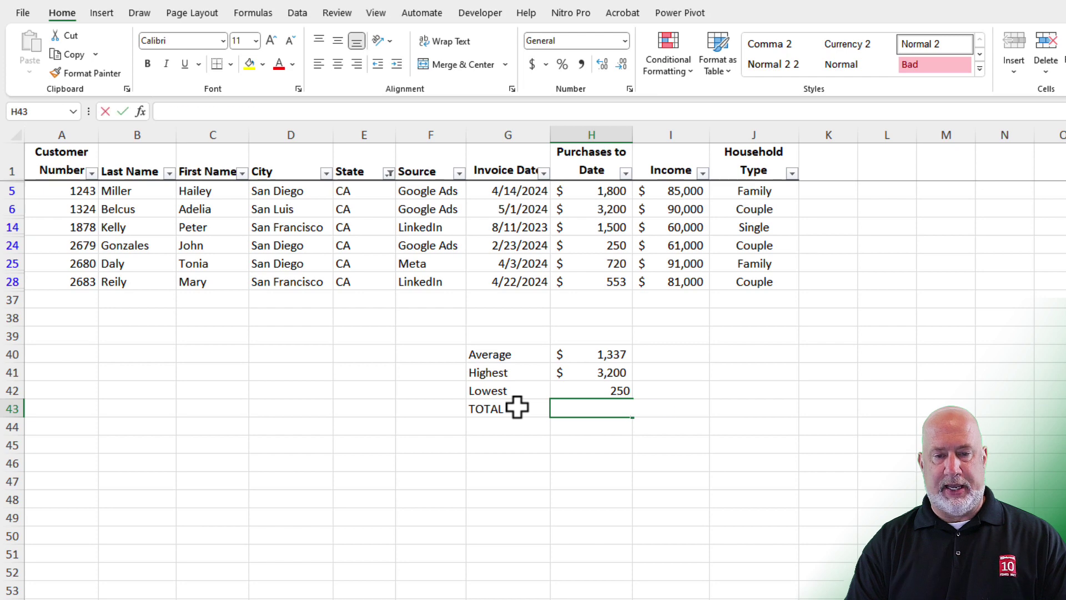
pyautogui.hotkey('ctrl', "'")
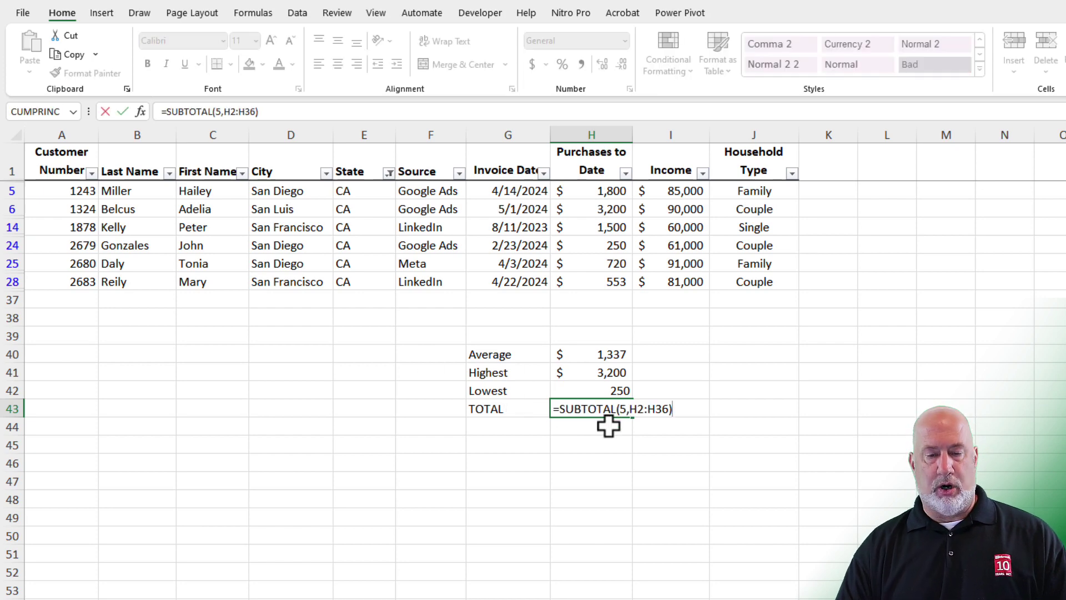
pyautogui.click(622, 409)
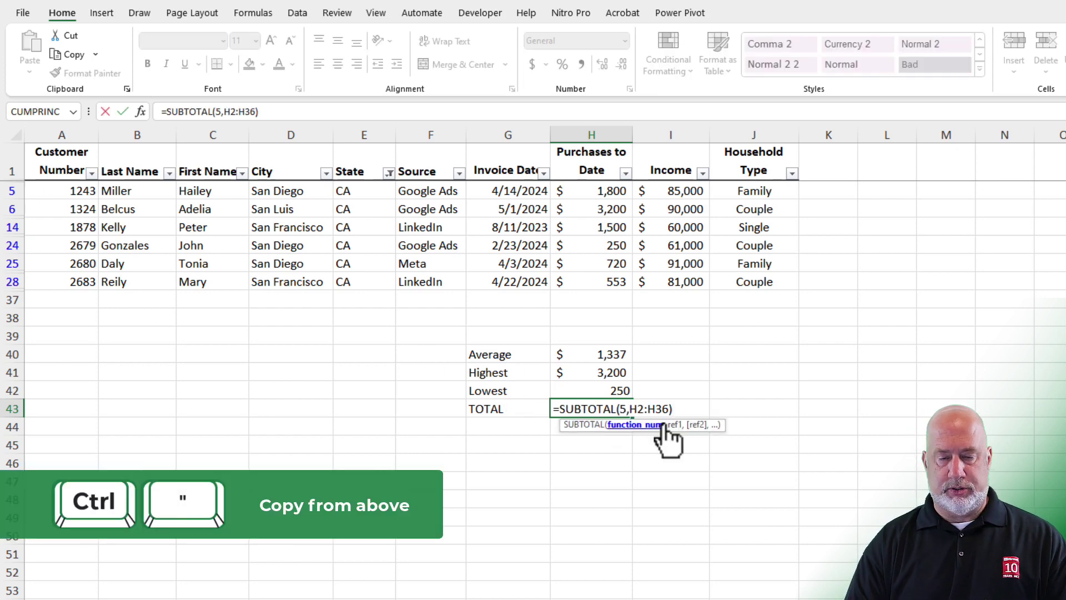
pyautogui.press('Delete')
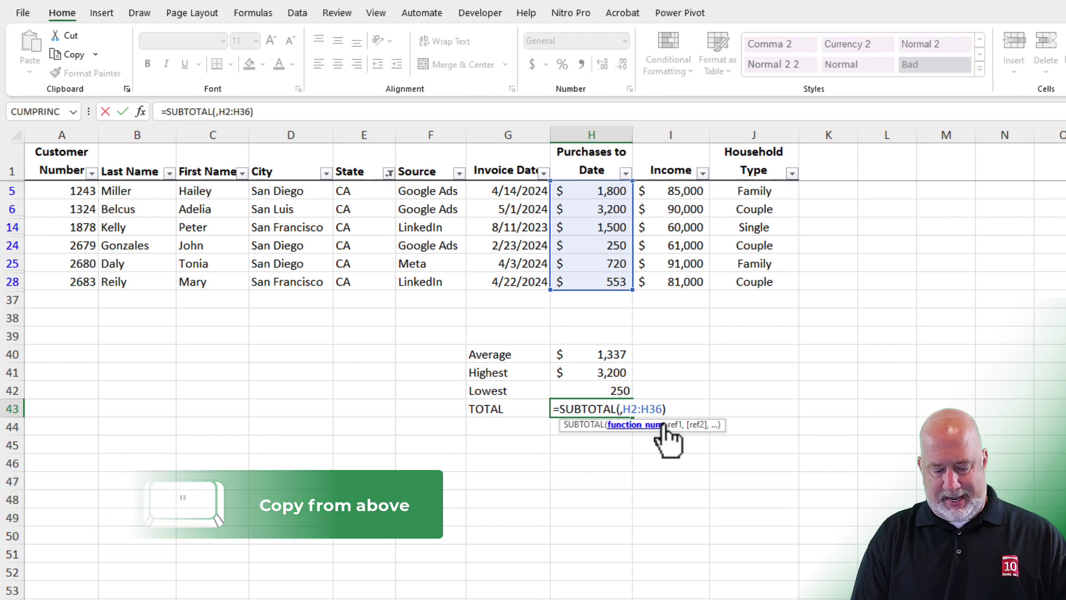
pyautogui.click(665, 427)
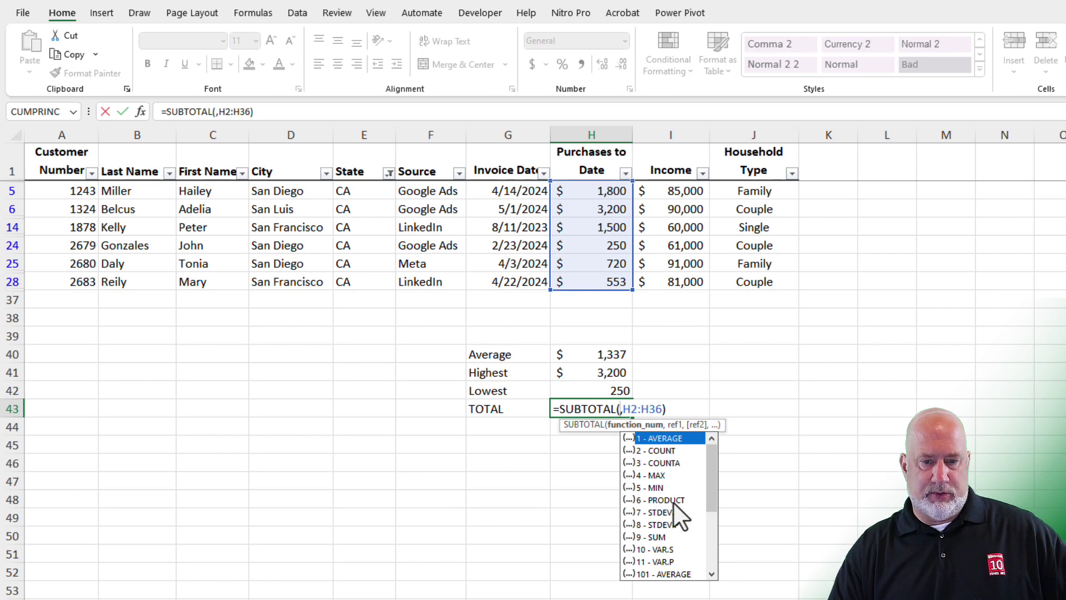
pyautogui.doubleClick(653, 538)
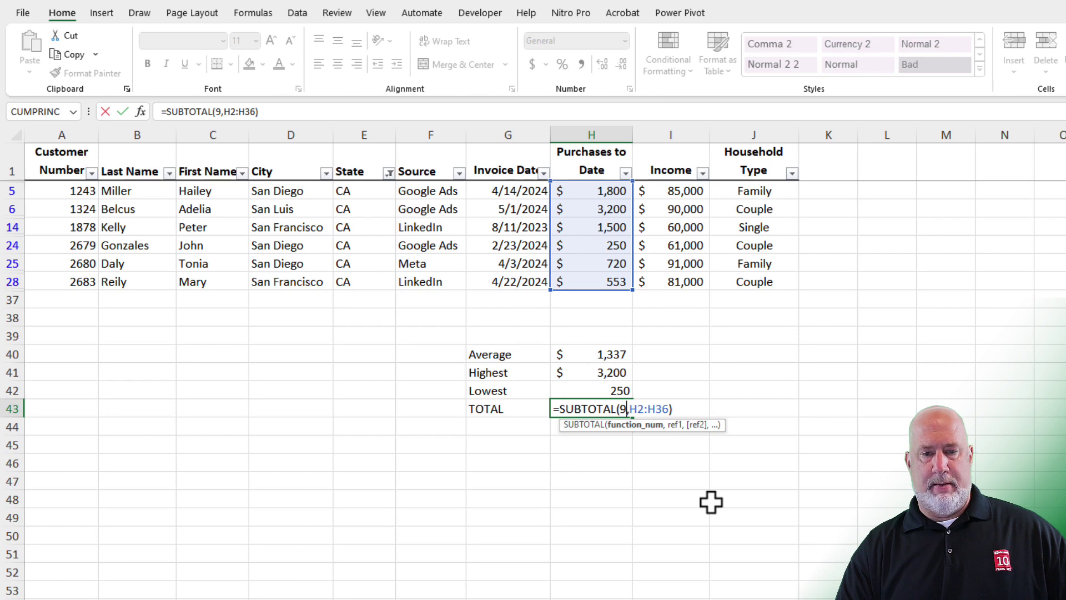
pyautogui.press('Return')
pyautogui.press('Up')
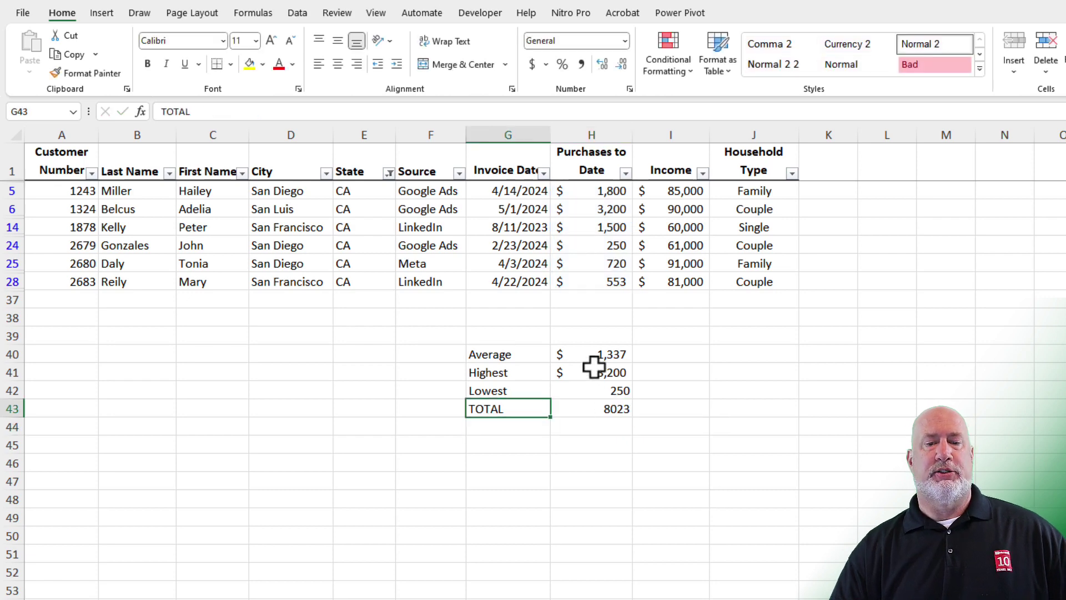
# Step: Paint H41's currency format over H40:H43 so Lowest and TOTAL show dollars, TOTAL $8,023
pyautogui.click(595, 367)
pyautogui.click(84, 73)
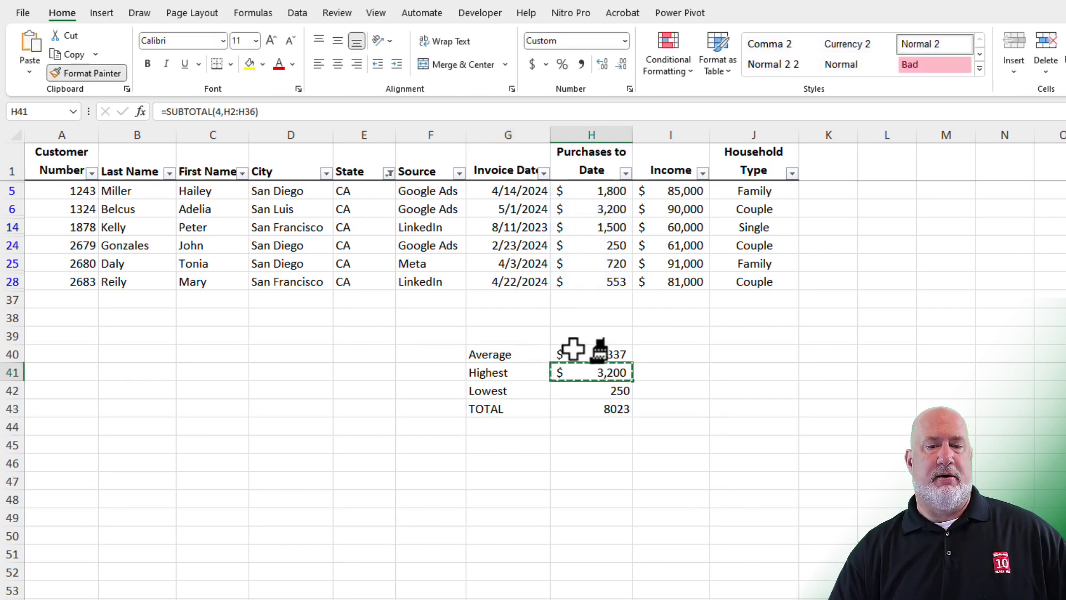
pyautogui.moveTo(584, 354); pyautogui.dragTo(596, 409)
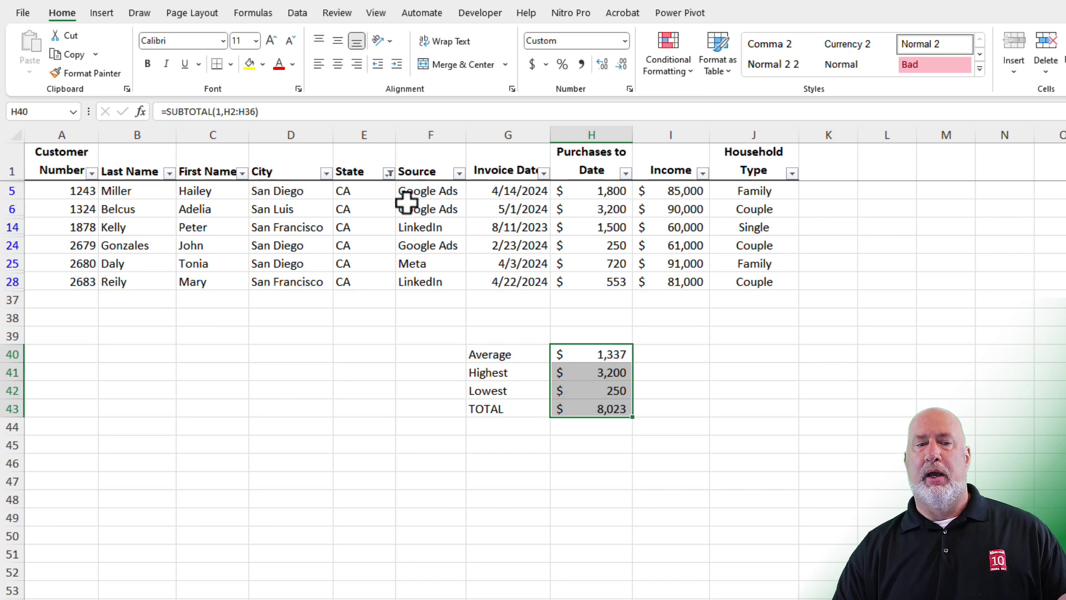
# Step: Switch the State filter from CA to GA; summaries update to $935, $2,100, $390 and $12,155
pyautogui.click(388, 174)
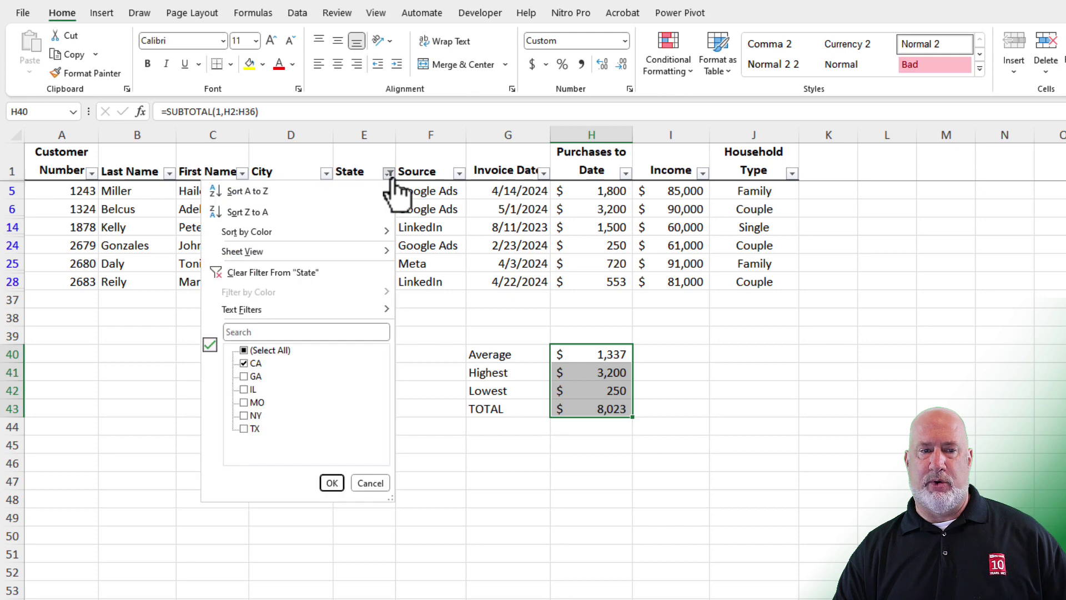
pyautogui.click(243, 363)
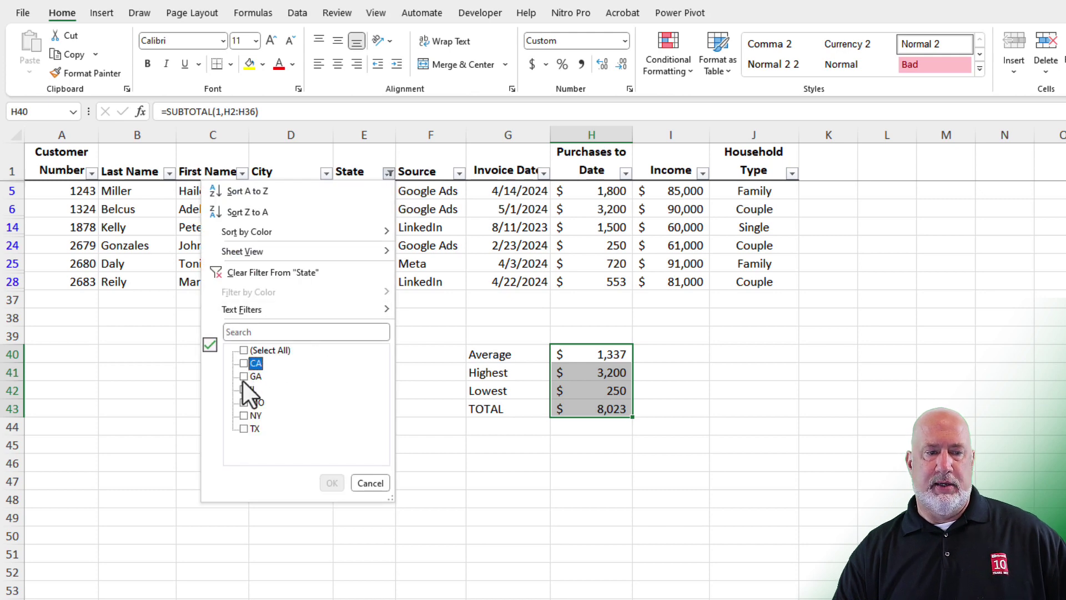
pyautogui.click(244, 377)
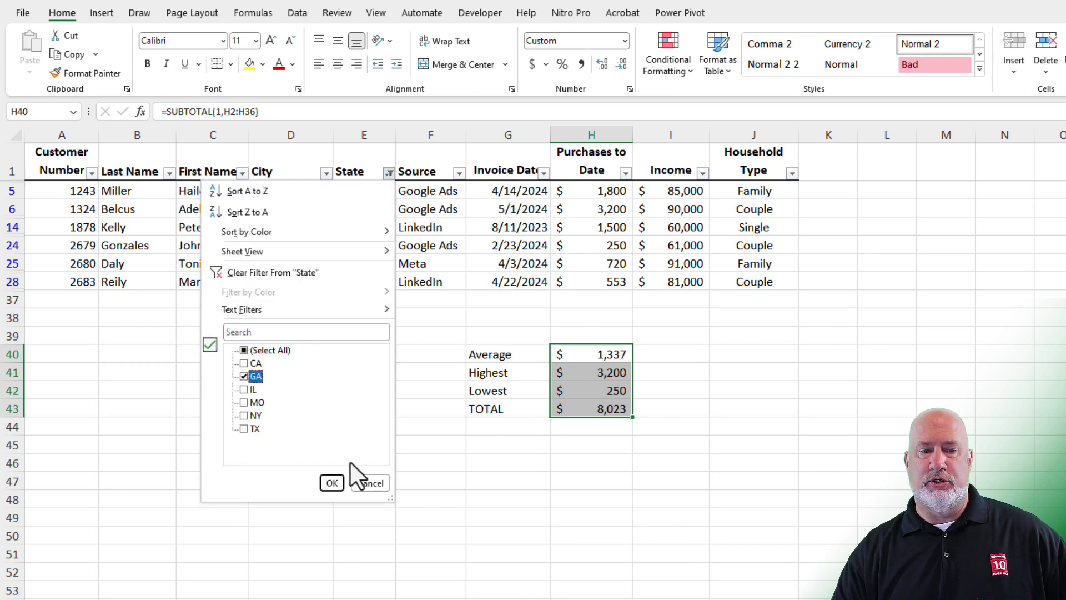
pyautogui.click(331, 483)
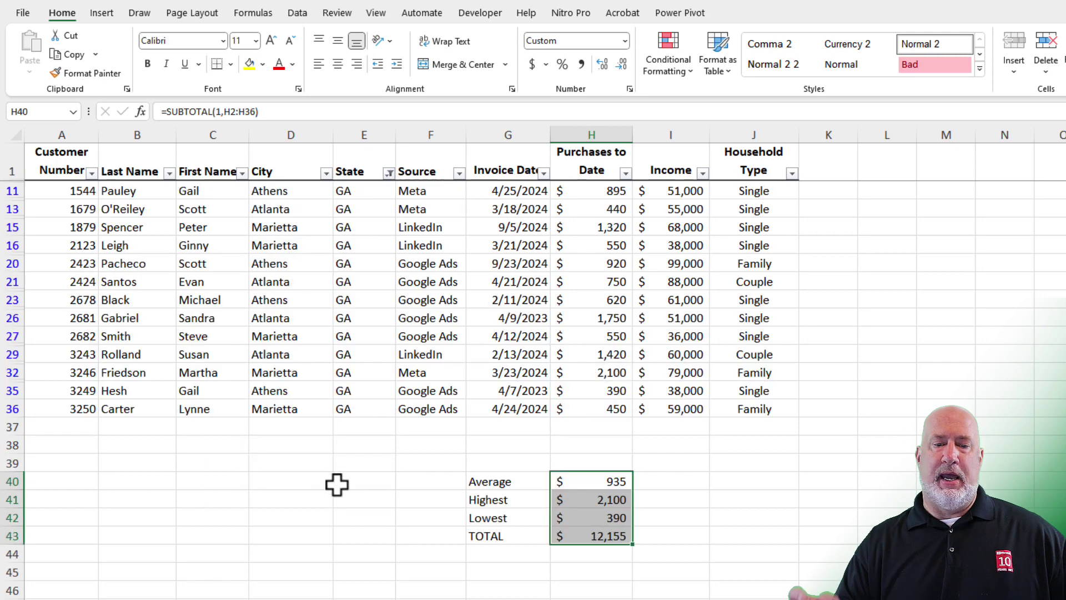